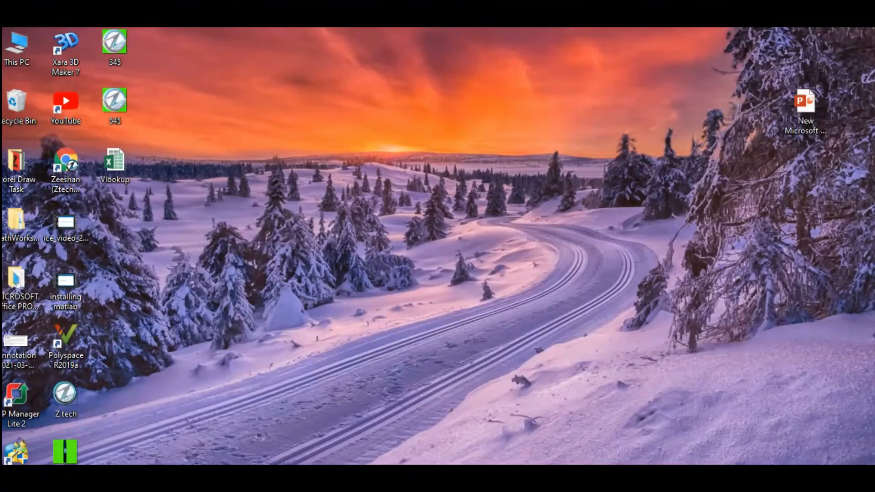
Create a new Microsoft Excel worksheet on the desktop, keep its default file name, and open it
right_click(431, 203)
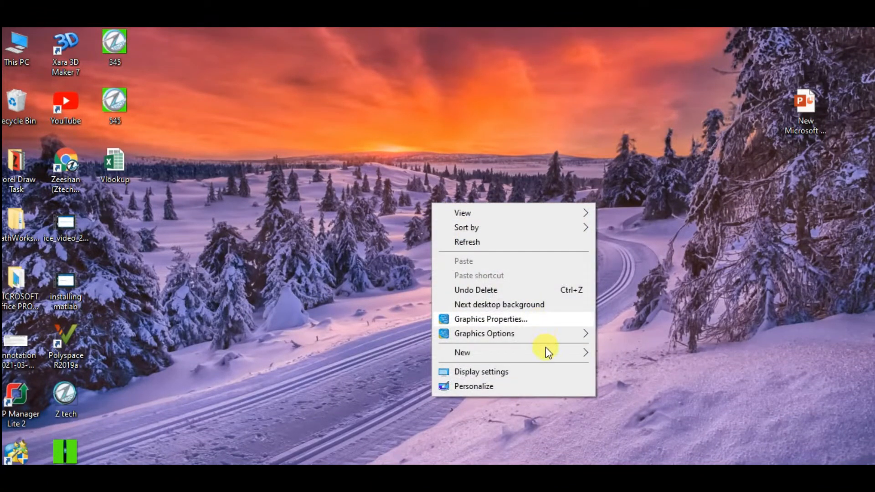
mouse_move(547, 352)
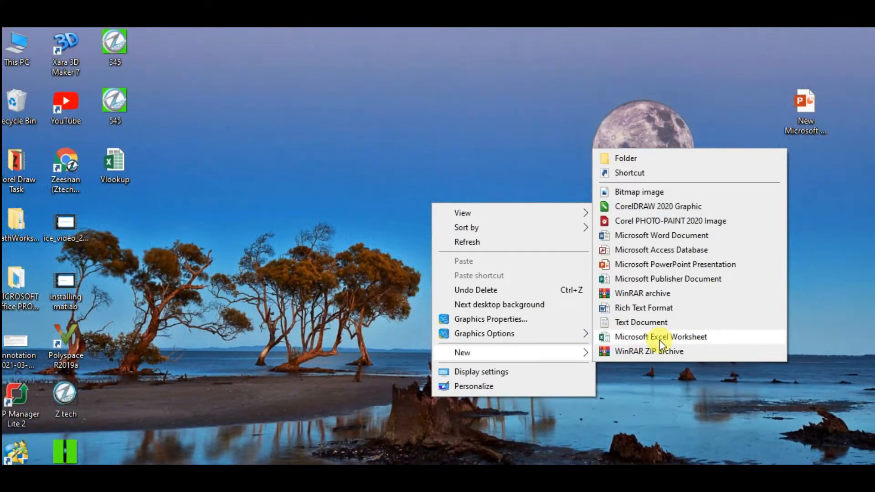
click(673, 340)
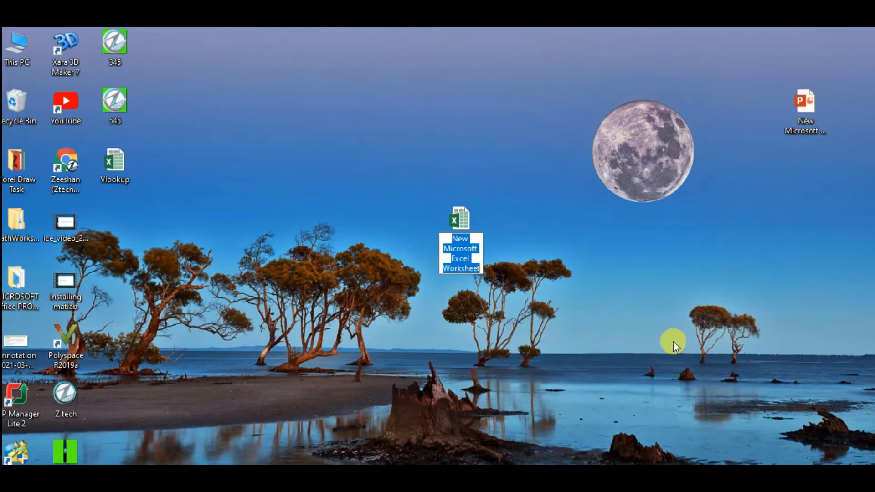
key(Return)
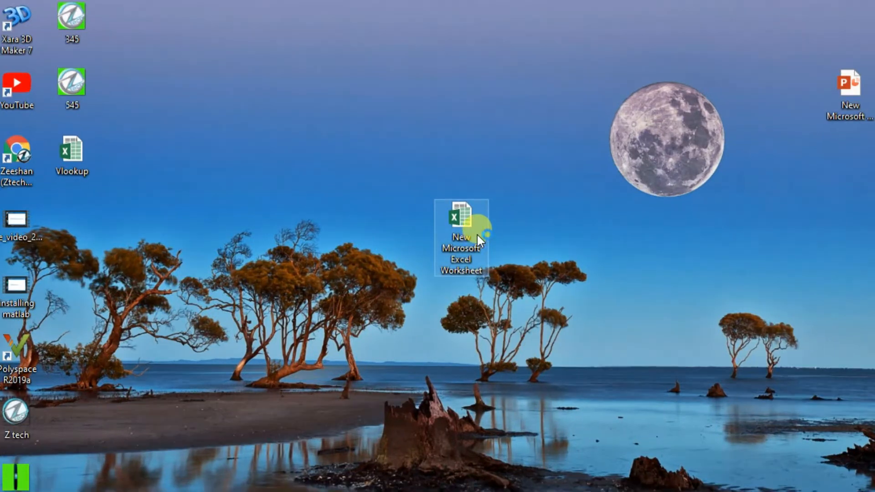
double_click(477, 233)
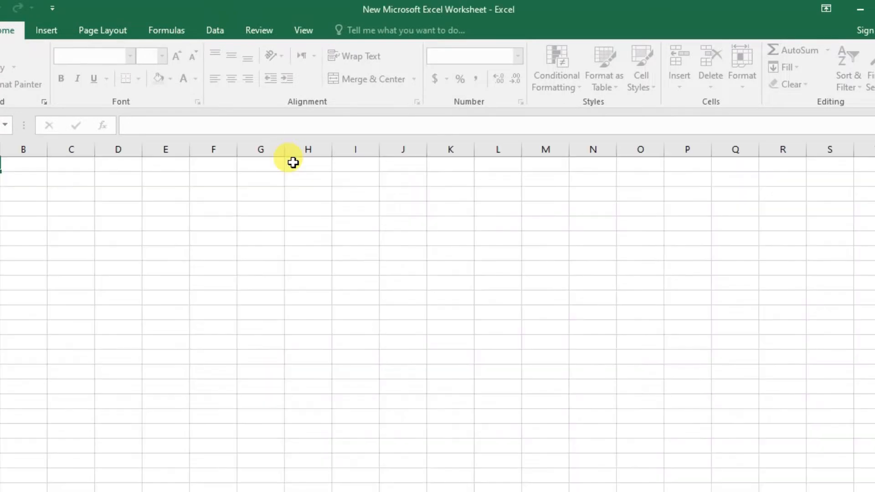
Enter the headers Id in B2 and Names in C2, widening column C to roughly three times its width
click(13, 183)
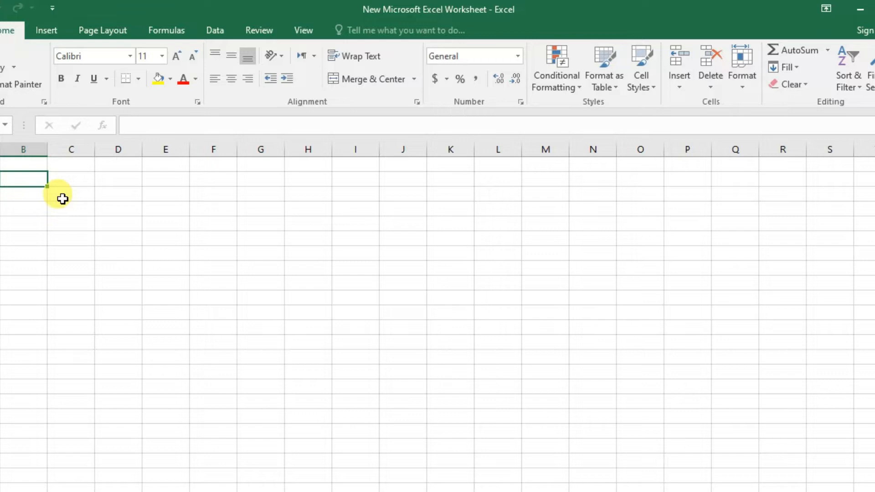
text(Id)
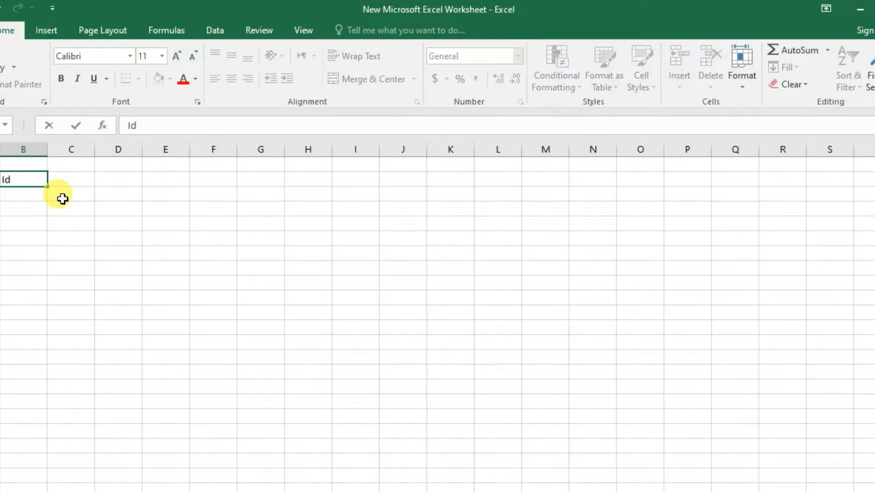
click(83, 176)
drag(95, 149, 185, 135)
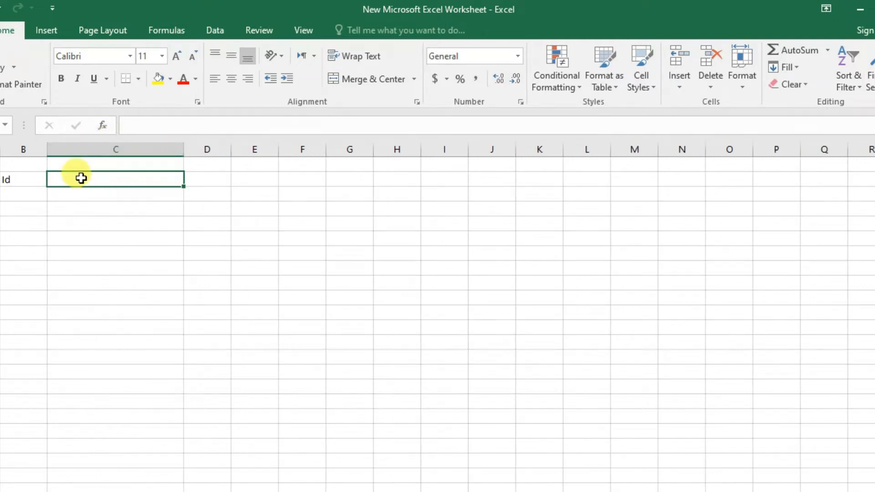
text(Names)
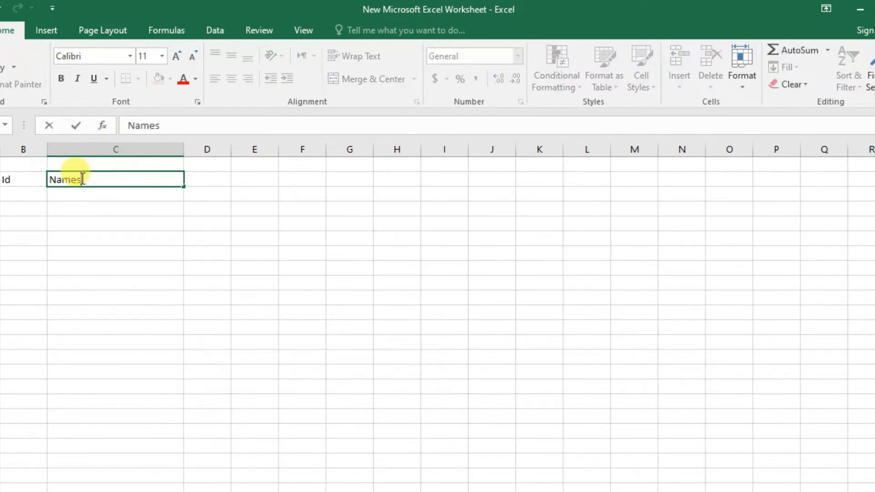
Add the weekday headers from Mon in D2 through Sun in J2, using AutoFill to complete the series
click(193, 179)
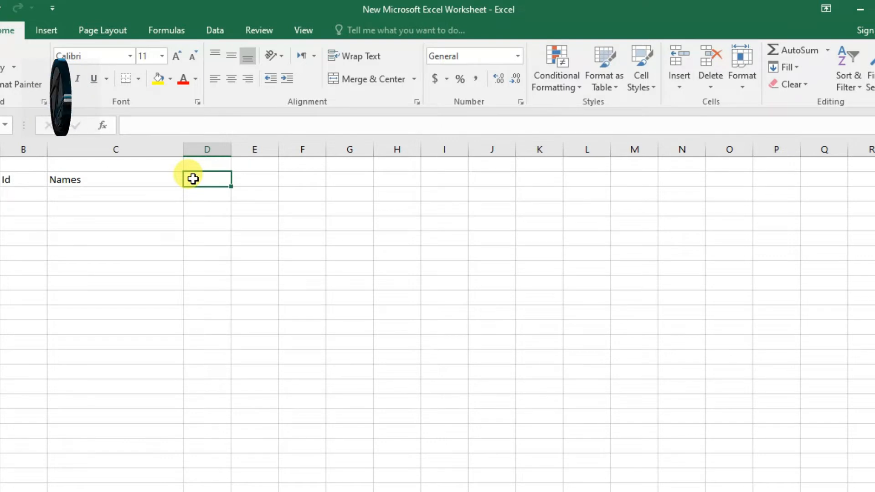
text(Mon)
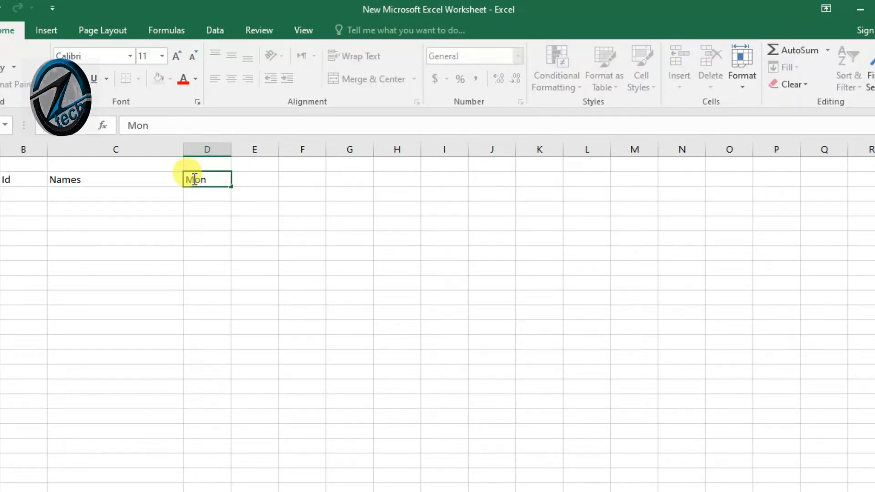
click(272, 175)
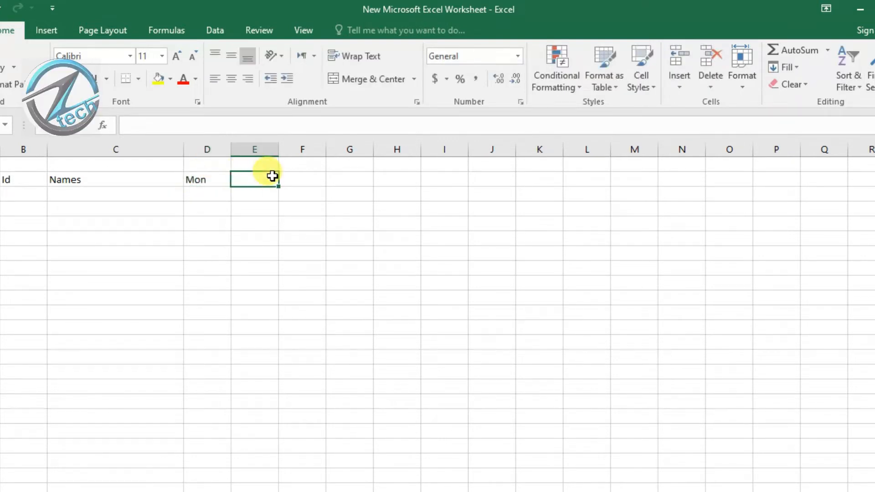
text(Tue)
click(312, 178)
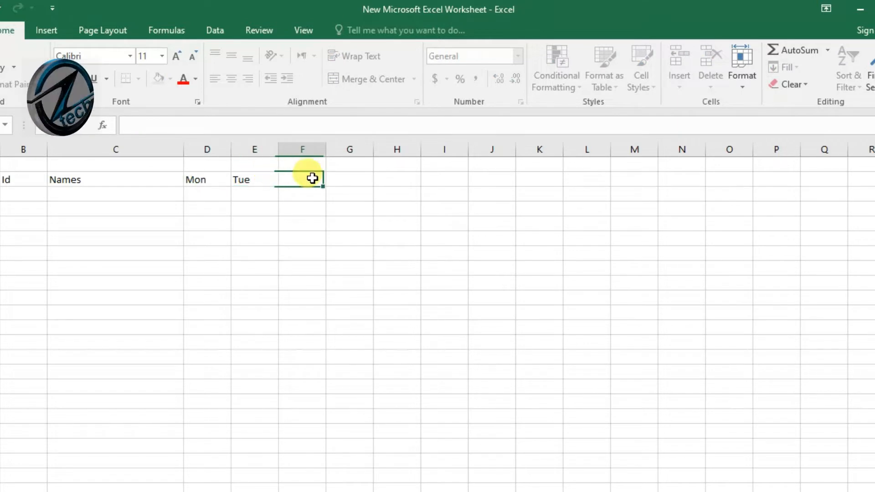
text(Wed)
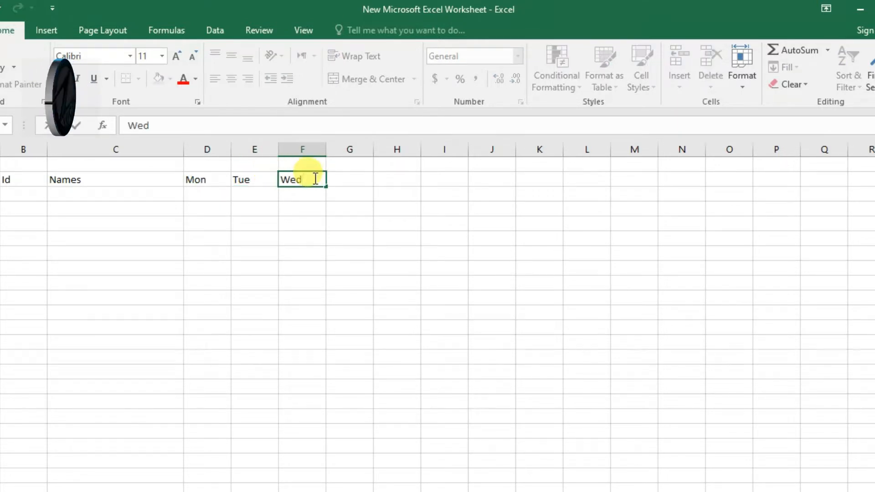
click(346, 189)
click(197, 180)
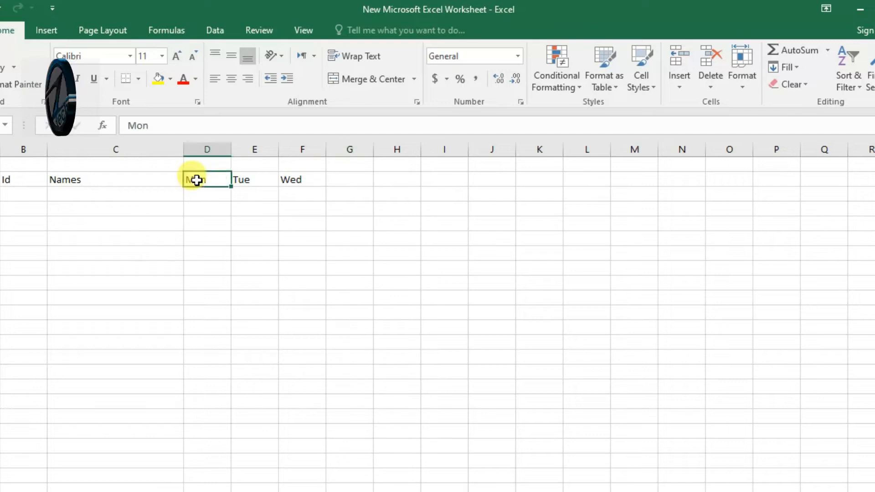
drag(231, 187, 500, 189)
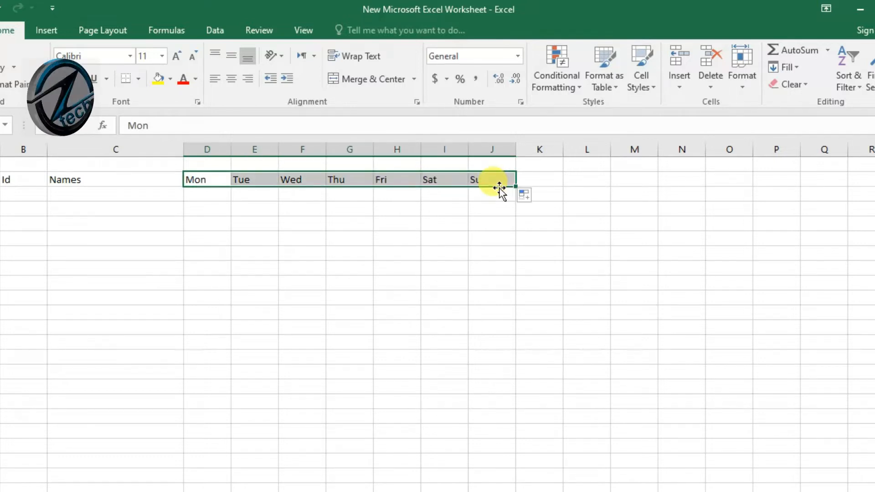
Enter the header Total Attendance in K2 and widen column K to about 17.6 to fit the text
click(547, 182)
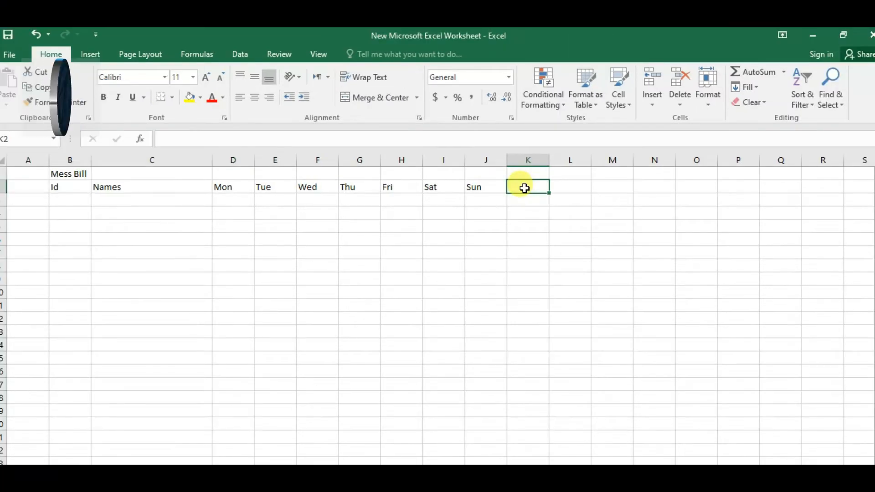
text(Total Attenda)
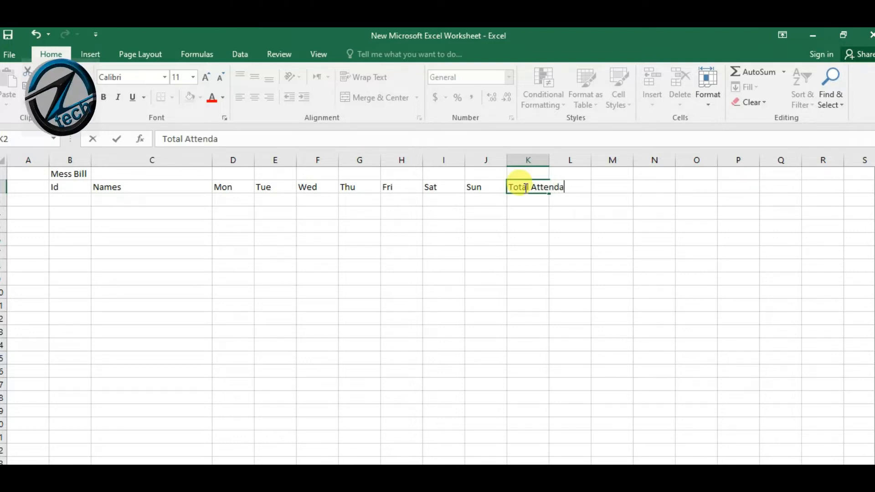
text(nce)
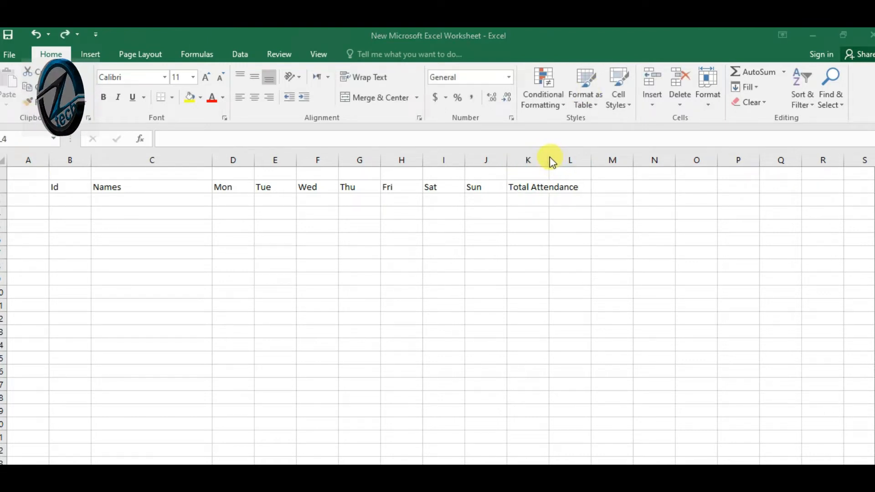
drag(550, 160, 590, 160)
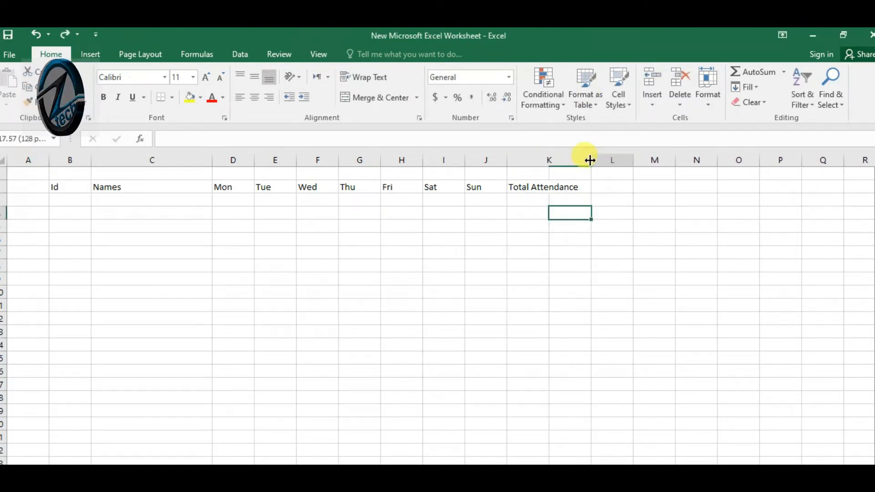
Enter the header Rate Per Day in L2 and widen column L to about twice its width
click(607, 187)
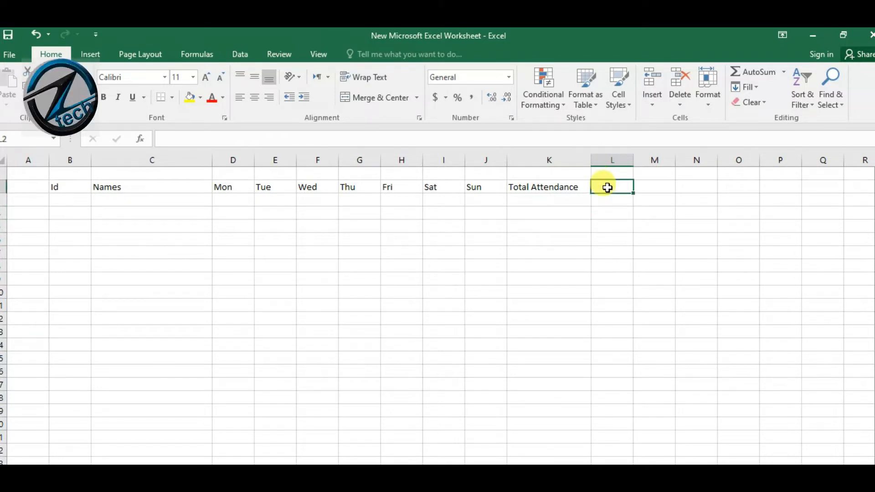
text(Rate)
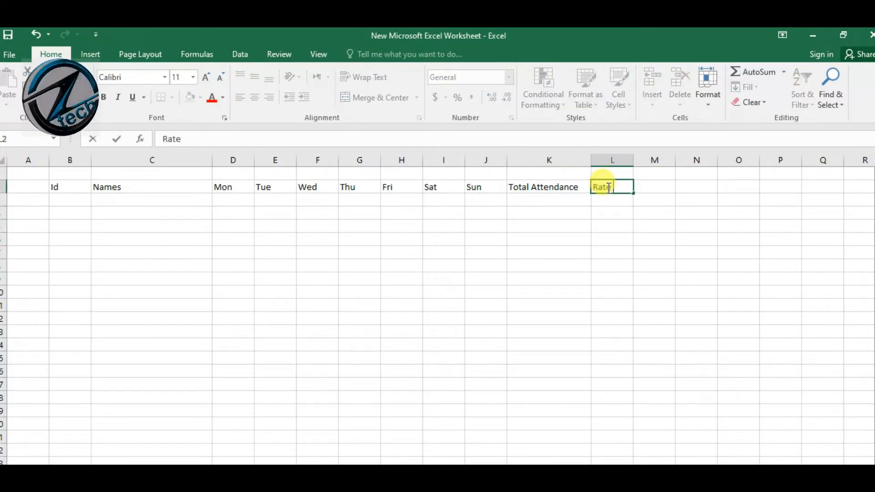
text( Per)
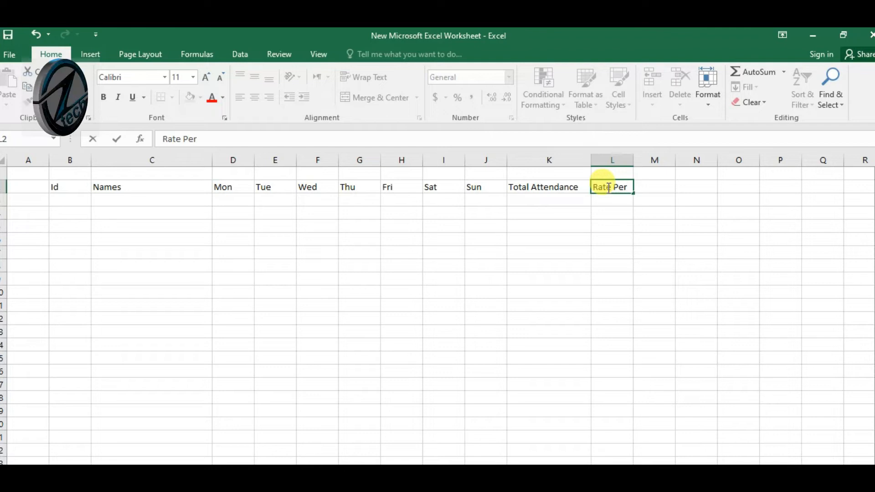
text( Day)
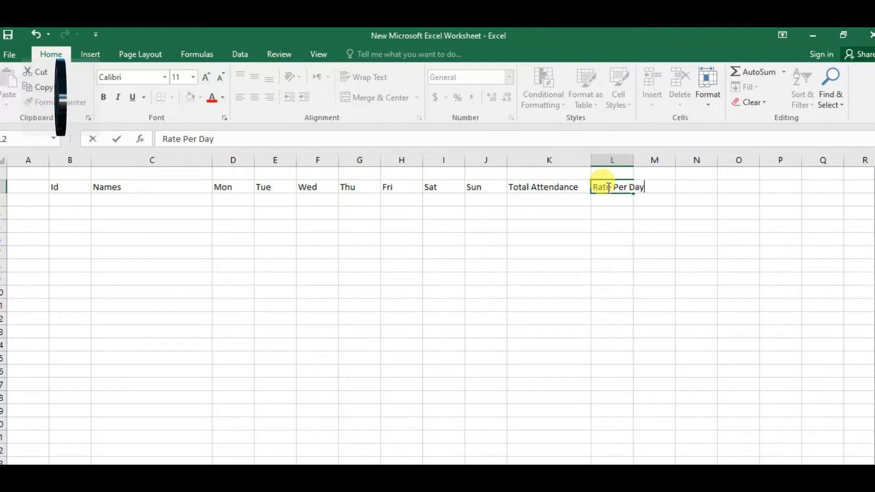
click(638, 160)
drag(633, 160, 677, 158)
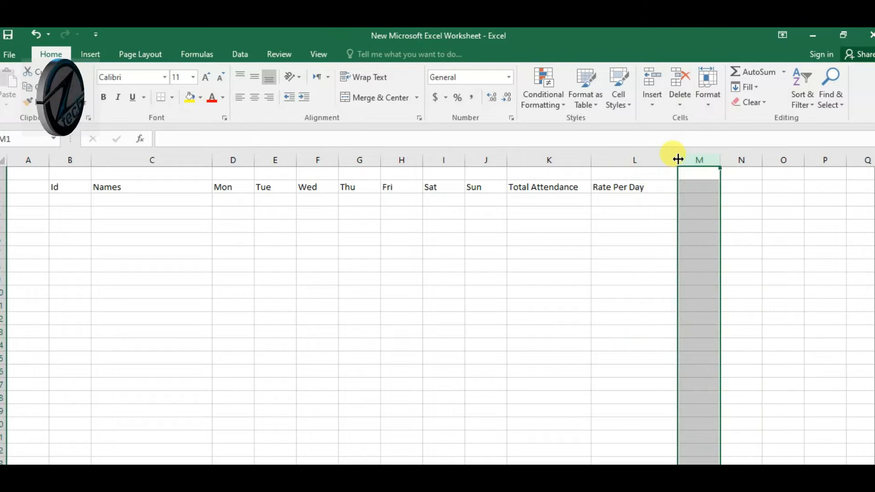
Widen column M to about twice its width and enter the header Total Bill in M2
drag(720, 160, 767, 159)
click(700, 185)
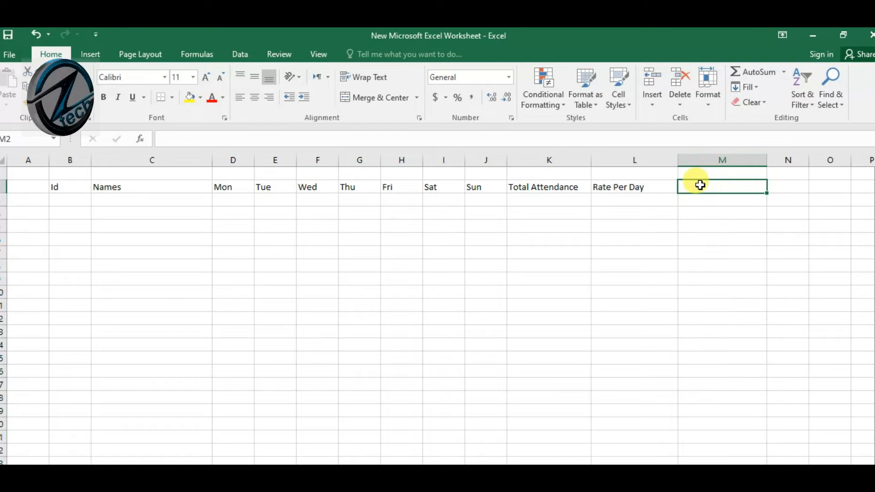
text(Total)
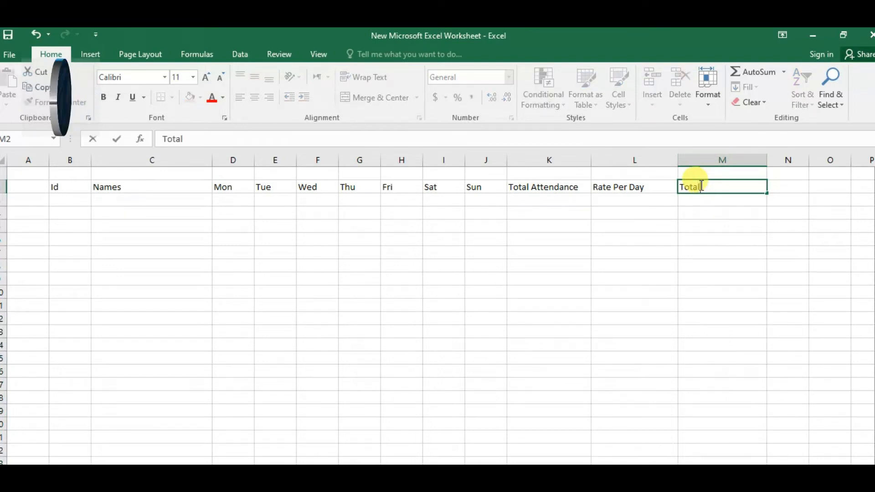
text( Bill)
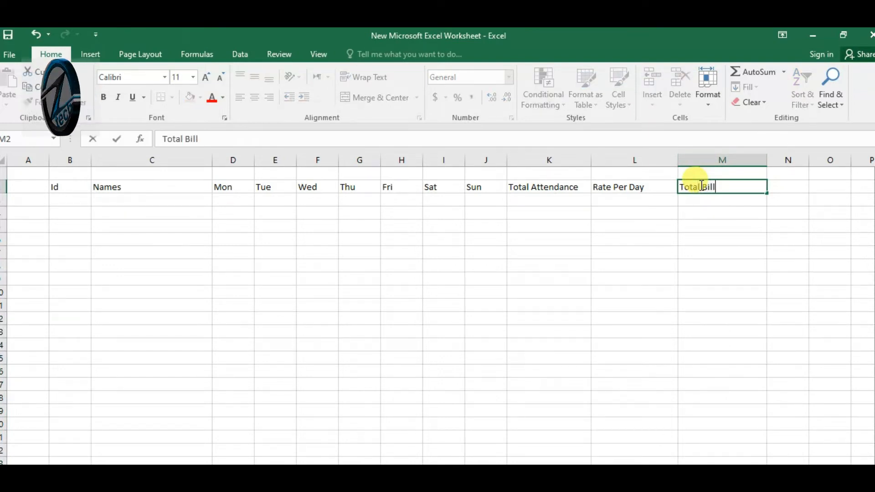
Enter 2000 and 2001 under Id in B3:B4 and fill the series down to 2009 in B12
click(88, 199)
text(2000)
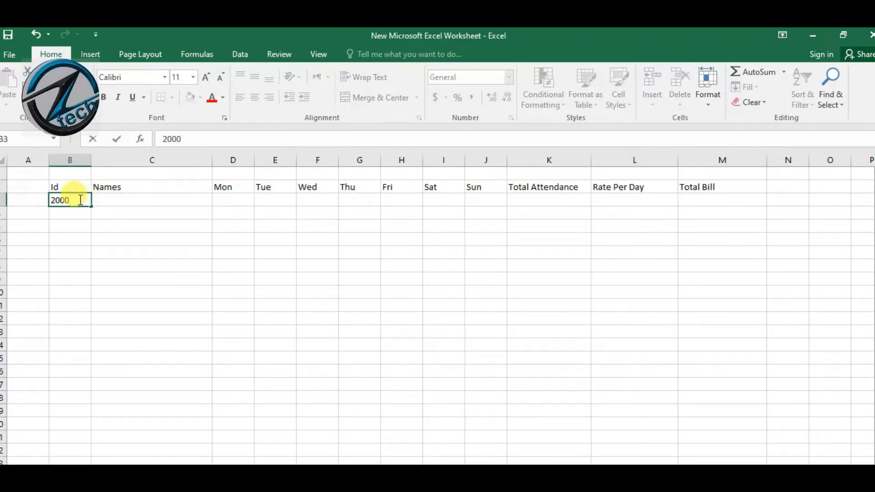
key(Return)
text(2001)
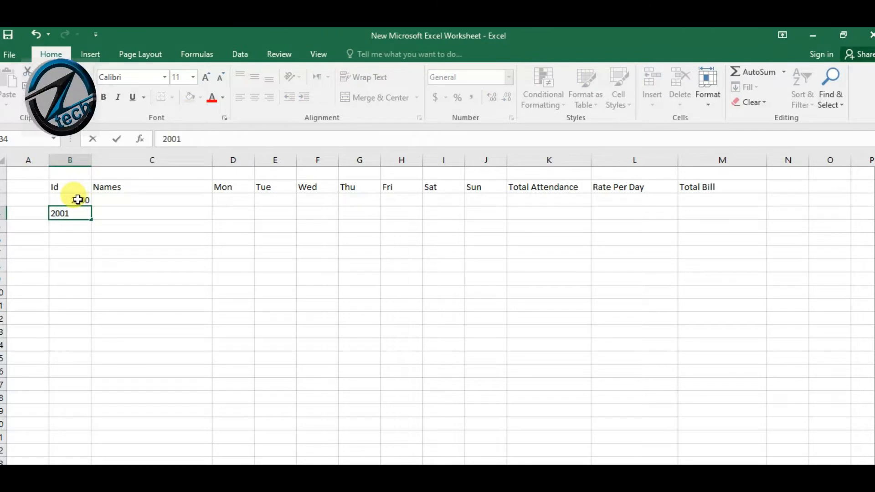
click(52, 197)
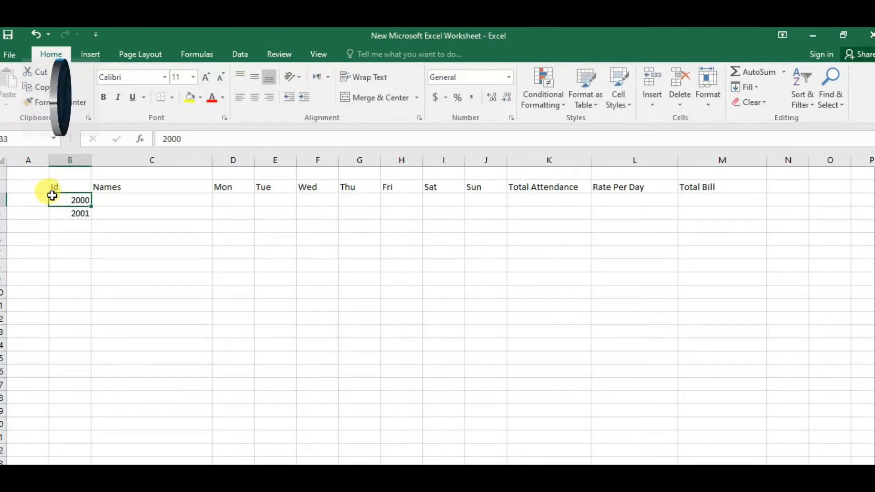
drag(72, 200, 90, 320)
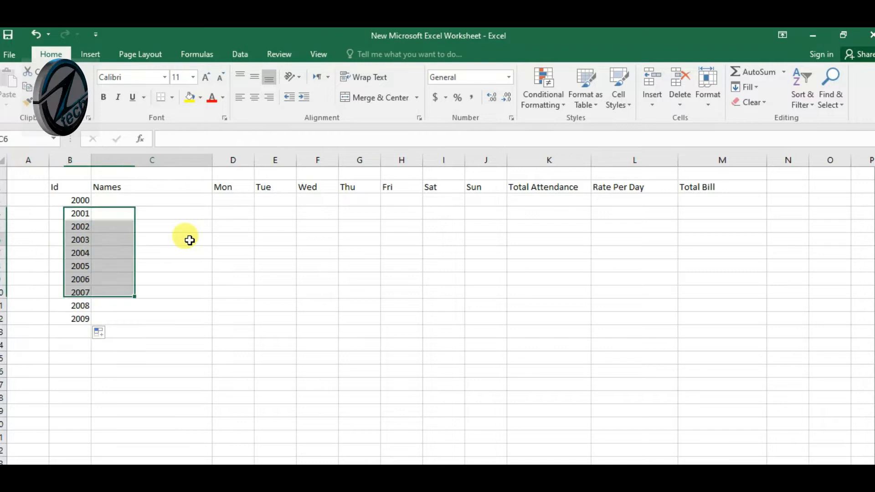
click(185, 238)
Enter the first four people's names under Names in C3:C6, for Ids 2000 to 2003
click(126, 203)
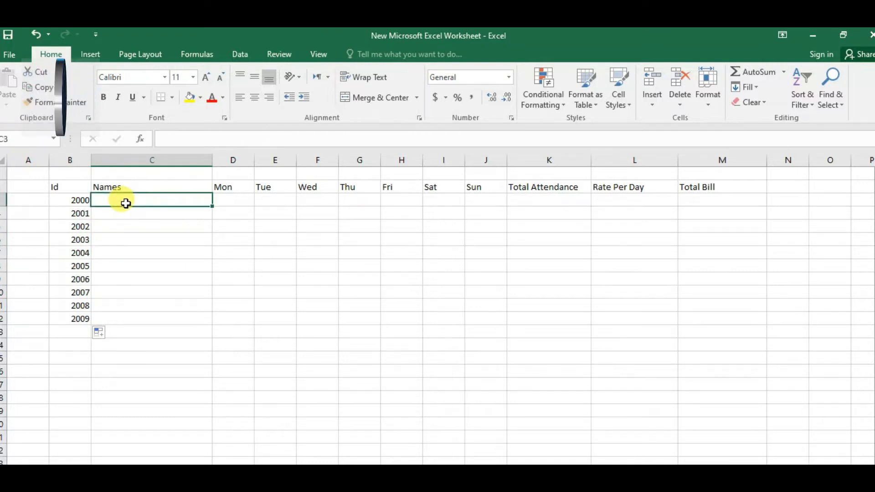
text(Habib)
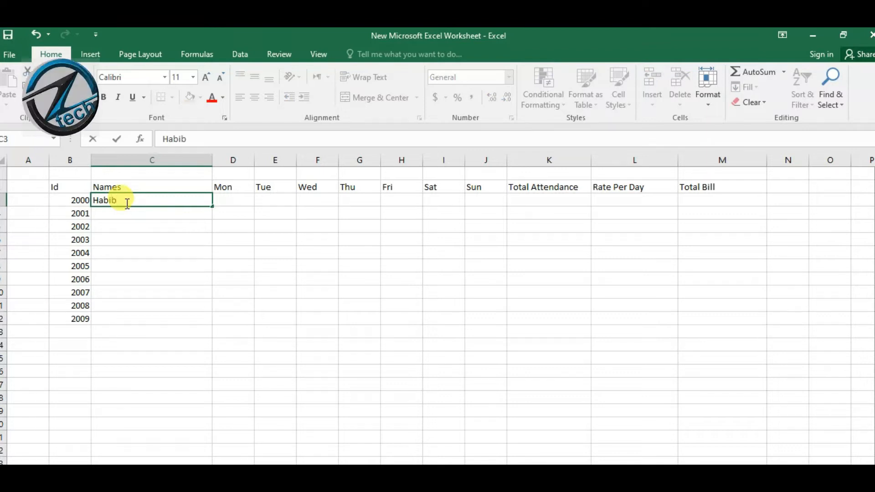
key(Tab)
click(121, 211)
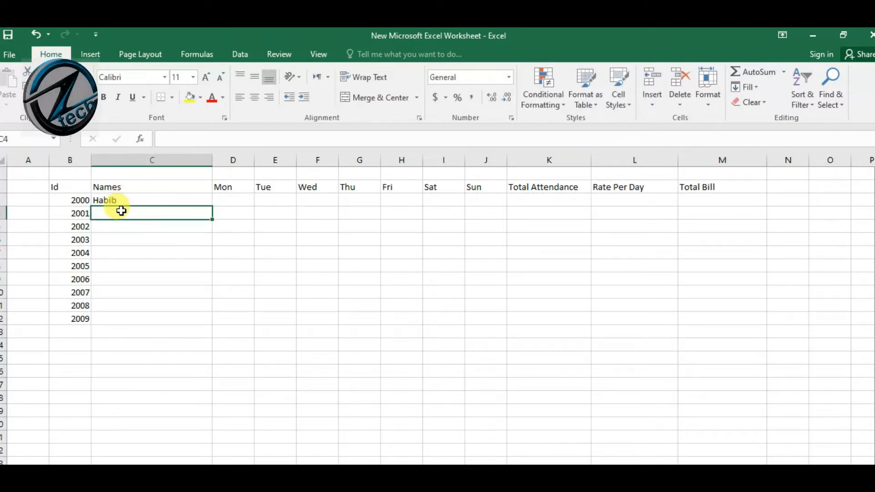
text(Umair)
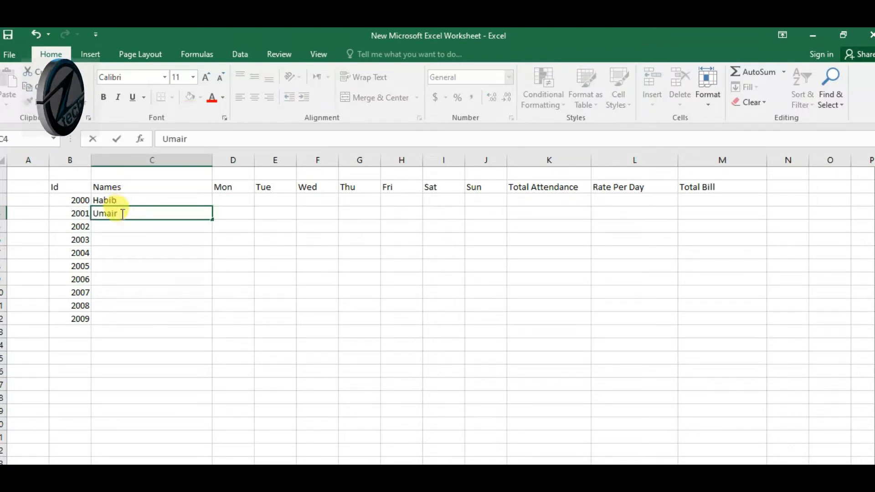
click(122, 224)
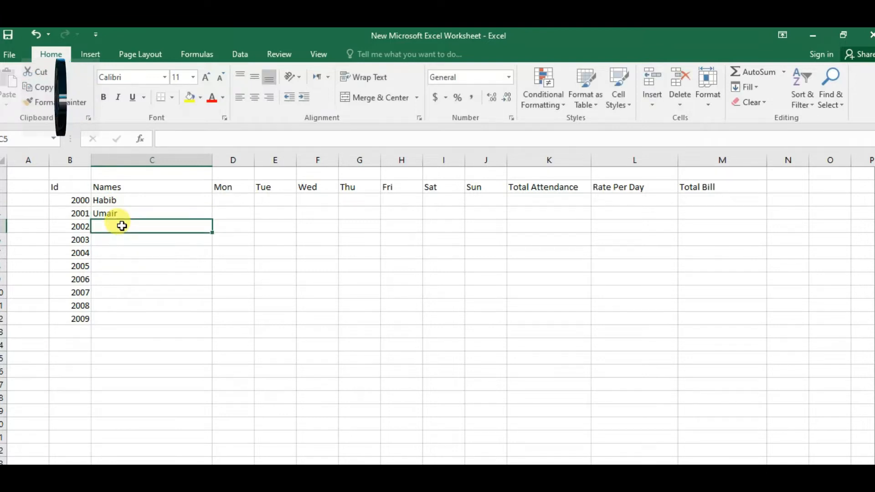
text(Imtia)
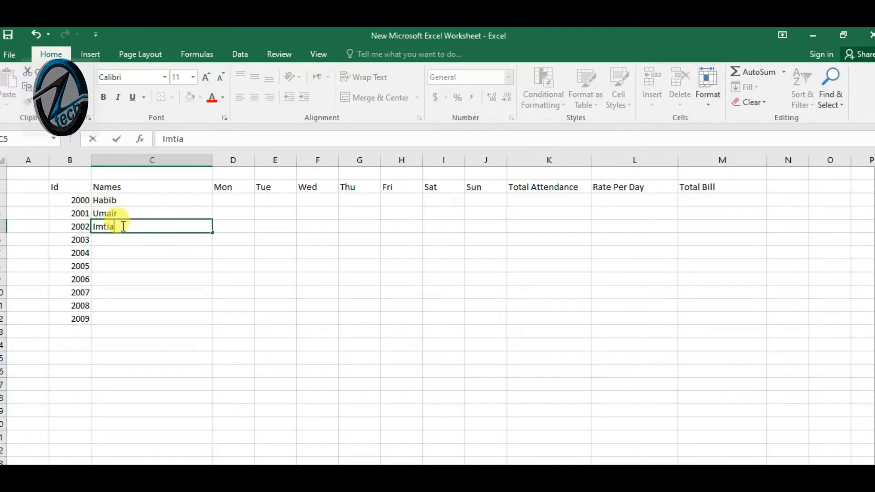
text(z)
click(122, 237)
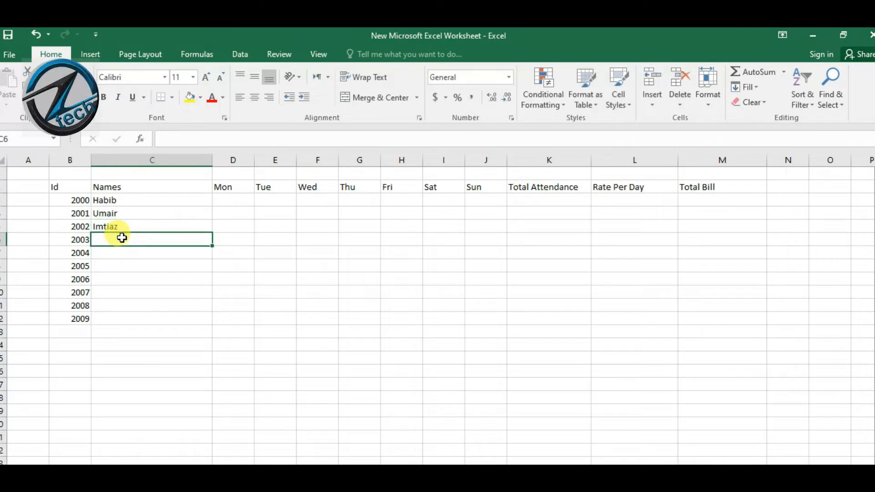
text(Zeeshan)
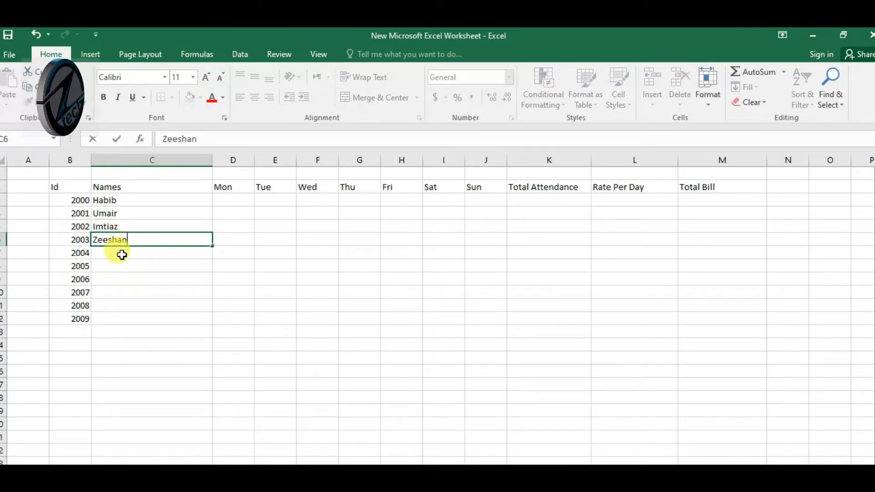
Enter the next three people's names in C7:C9, for Ids 2004 to 2006
click(123, 254)
text(Umair)
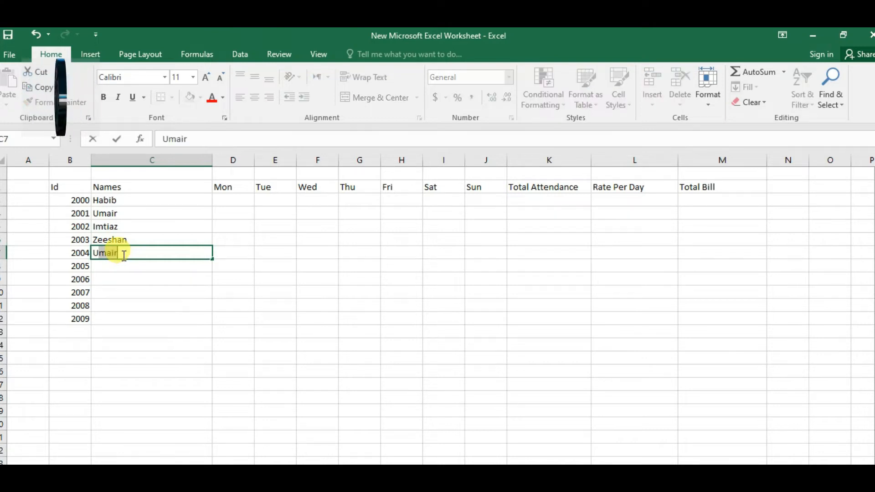
key(BackSpace)
key(BackSpace)
text(r)
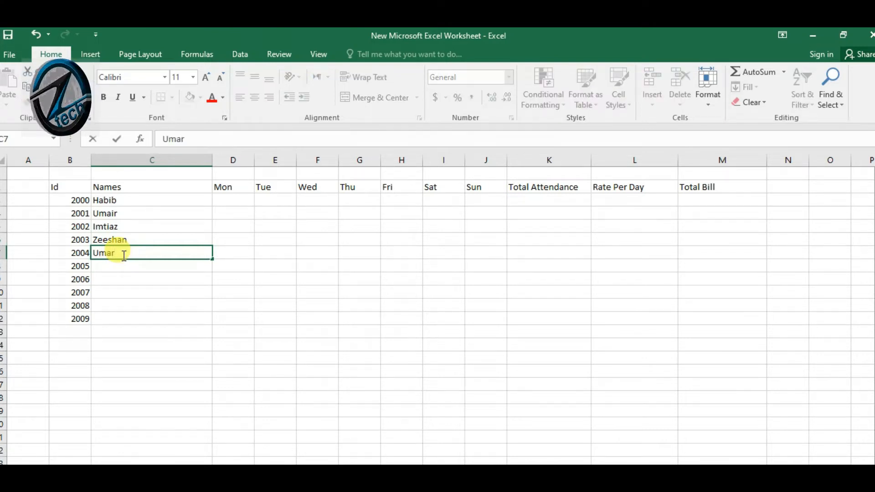
click(121, 269)
text(Adil)
click(118, 278)
text(Abdullah)
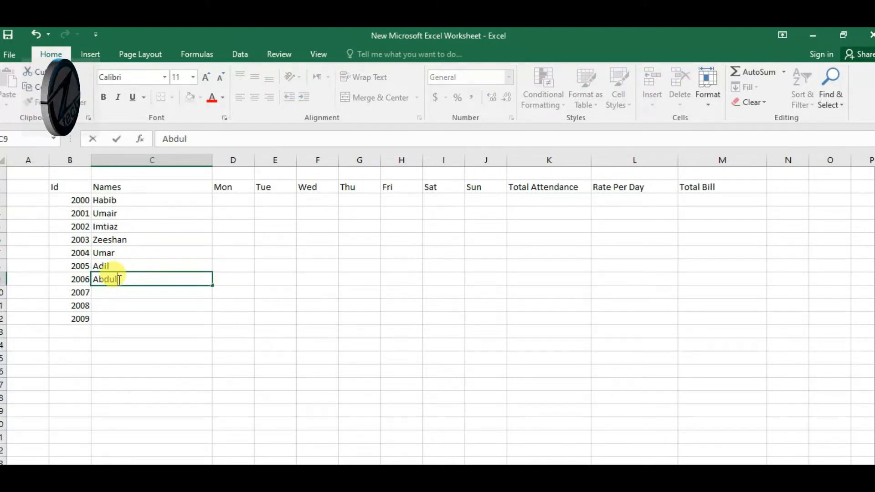
Enter the last three people's names in C10:C12, for Ids 2007 to 2009
click(117, 294)
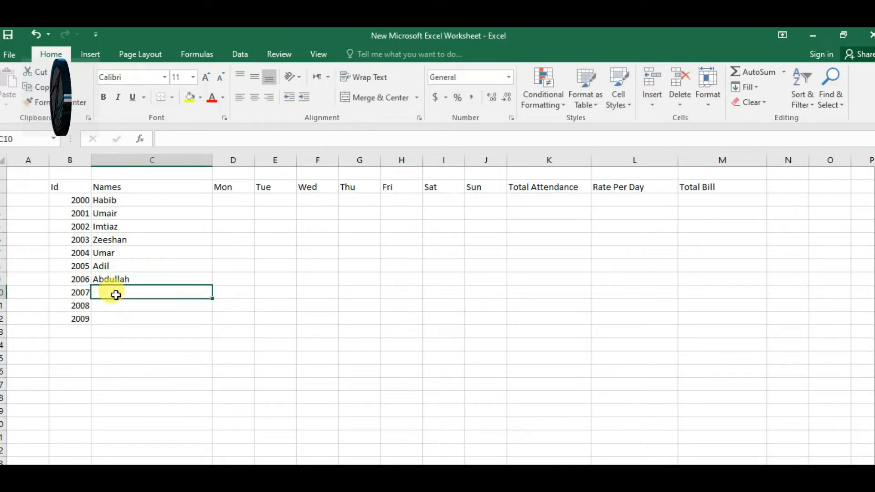
text(Has)
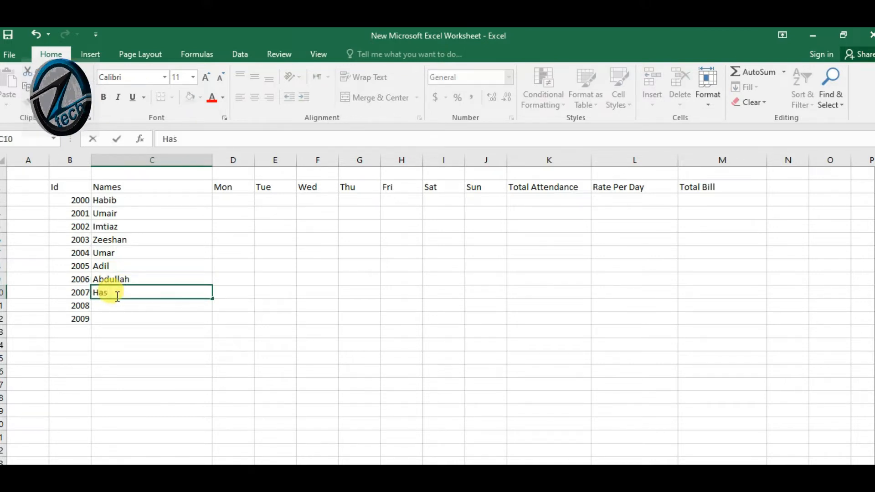
text(hir Ali)
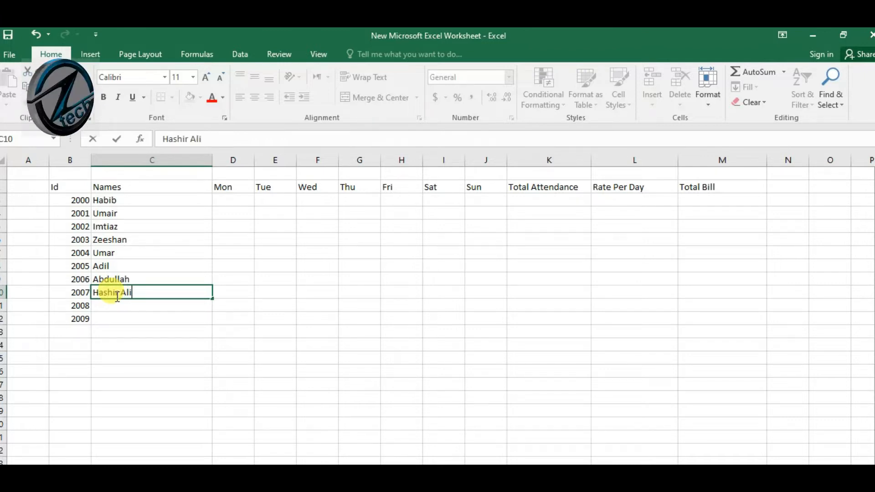
click(114, 306)
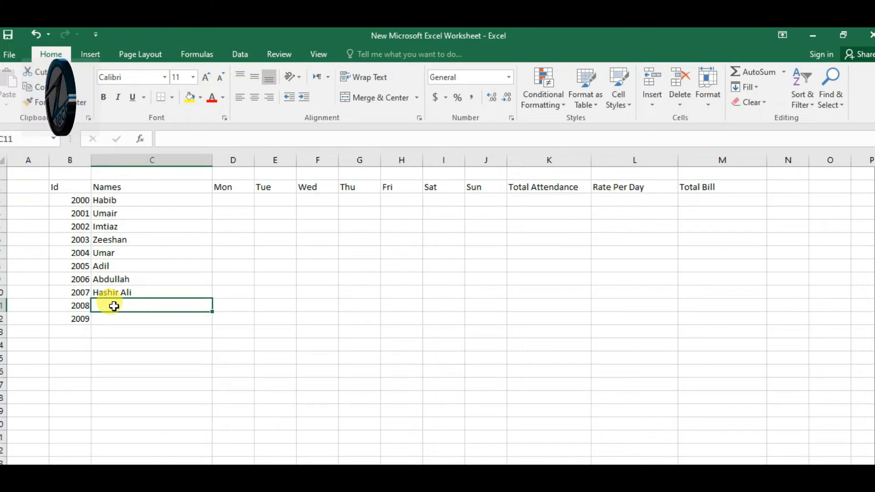
text(Al)
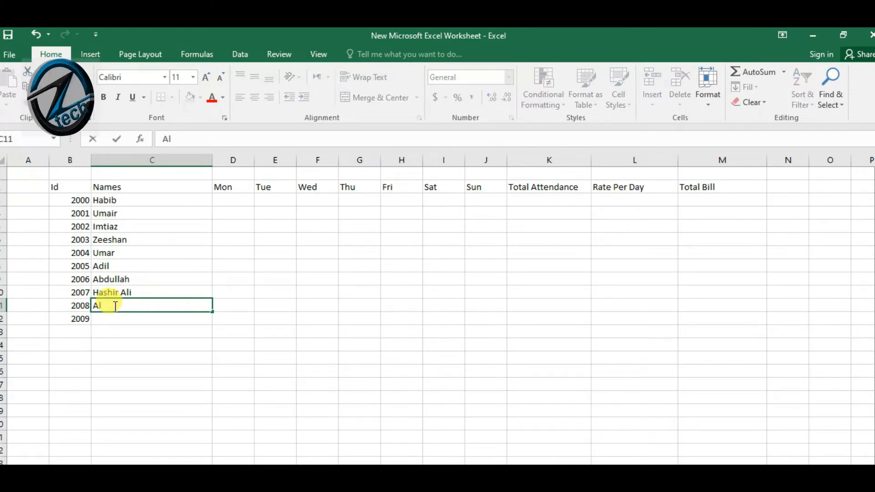
key(BackSpace)
text(E)
key(BackSpace)
text(Rizwan)
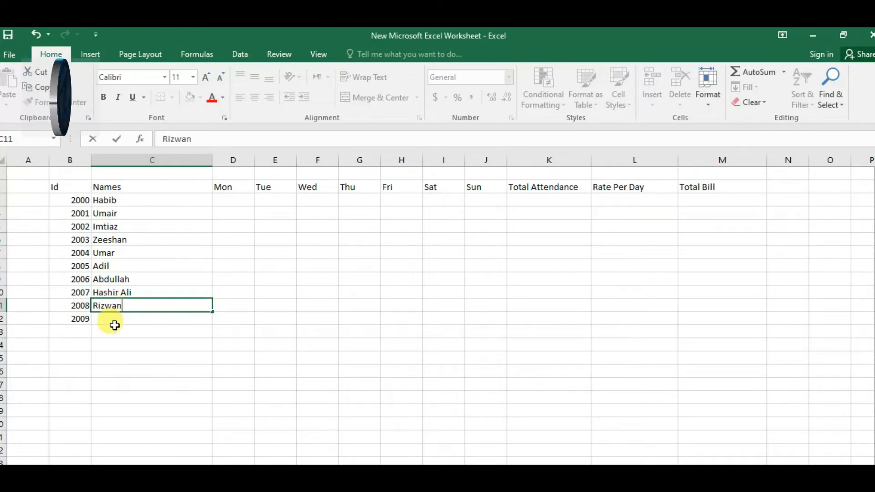
click(115, 320)
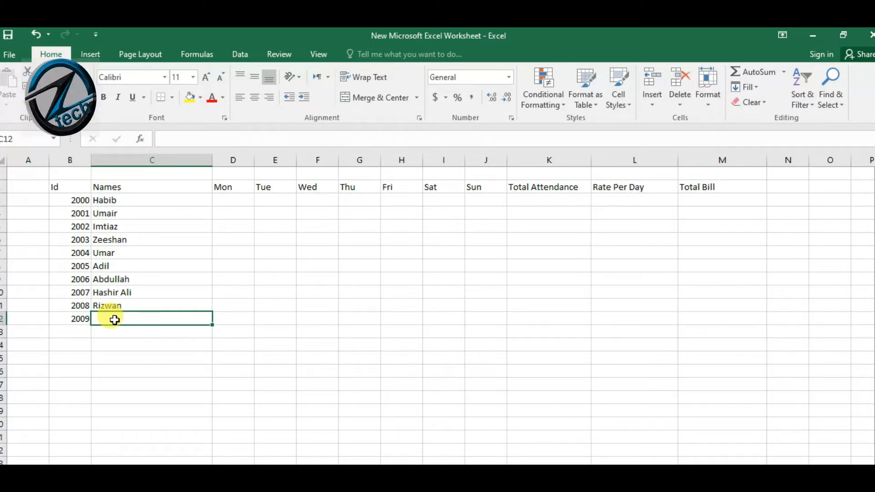
text(Ali)
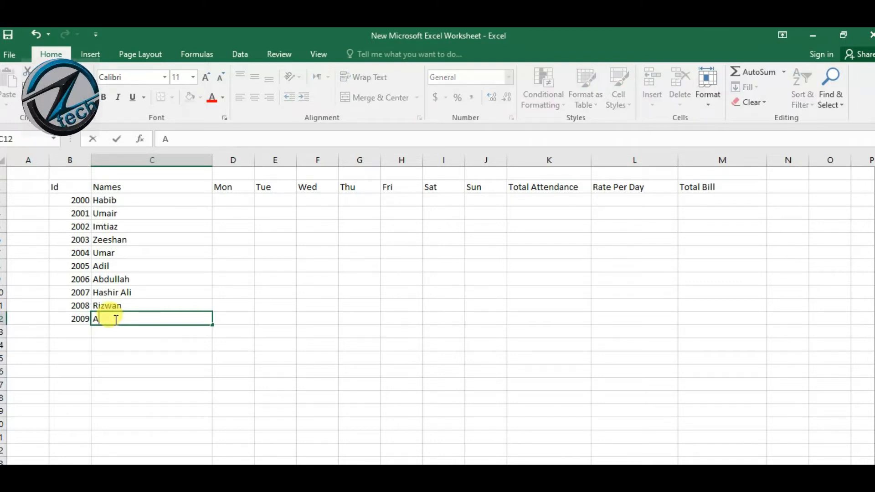
Enter the Mon to Thu attendance for Id 2000 as 2, 1, 3 and 1 in D3:G3
click(228, 200)
text(2)
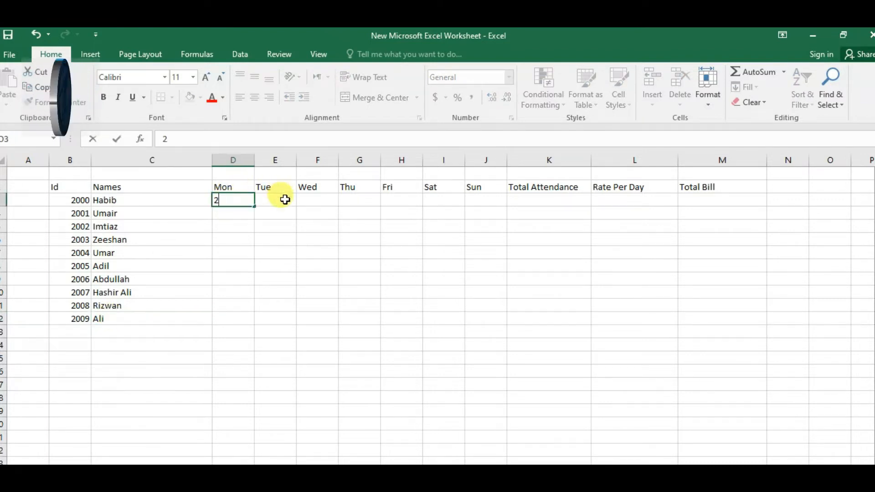
click(285, 199)
text(1)
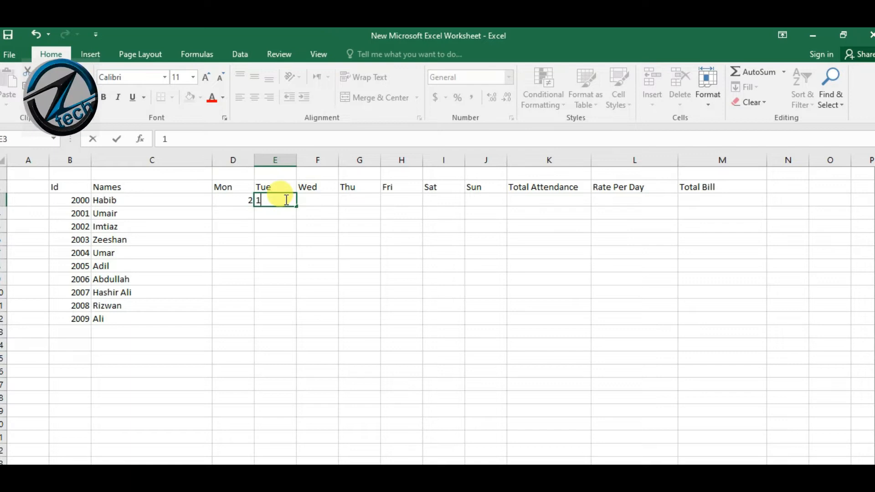
click(313, 199)
text(3)
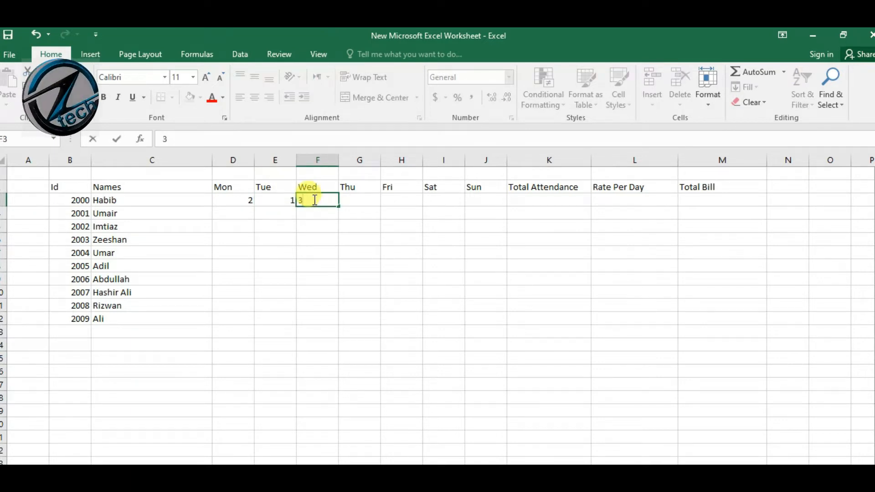
click(355, 202)
text(1)
Enter the Fri to Sun attendance as 2, 3 and 2 in H3:J3, and copy D3:J3 down to row 12
click(388, 199)
text(2)
click(446, 201)
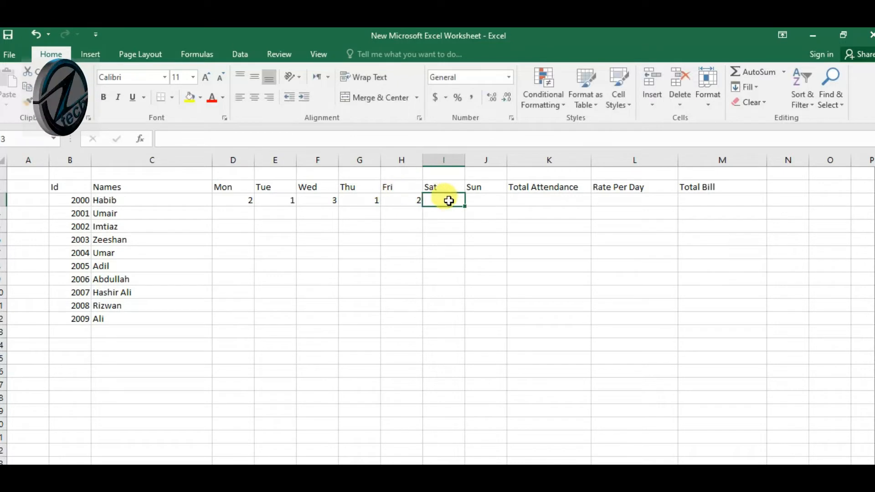
text(3)
click(499, 196)
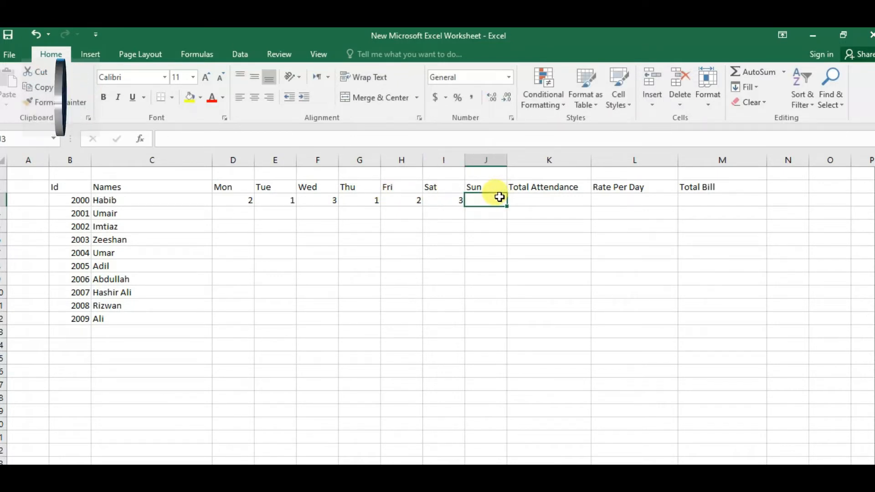
text(2)
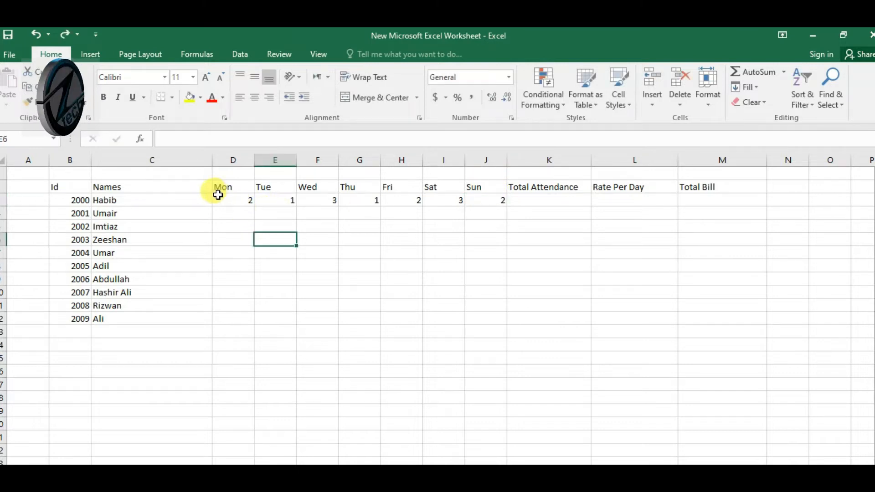
drag(218, 195, 500, 328)
click(496, 346)
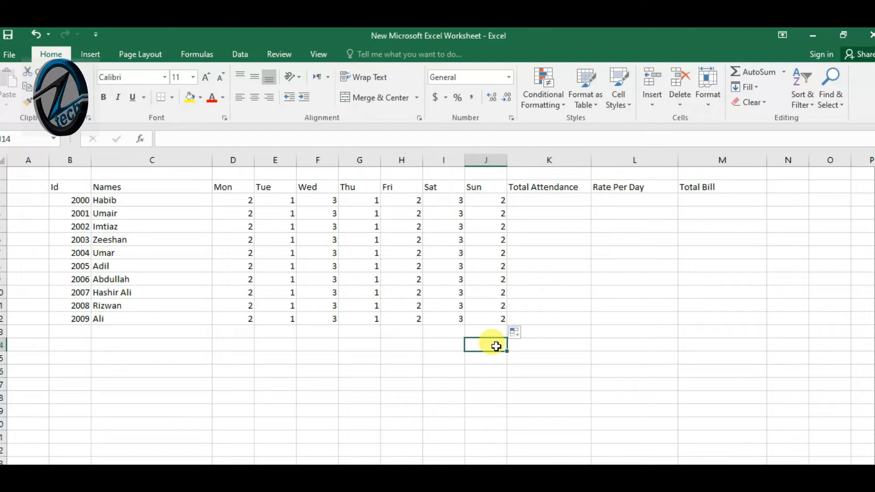
Change the attendance for Id 2001 to 1 on Mon, 2 on Wed, 3 on Fri and 1 on Sun
click(248, 214)
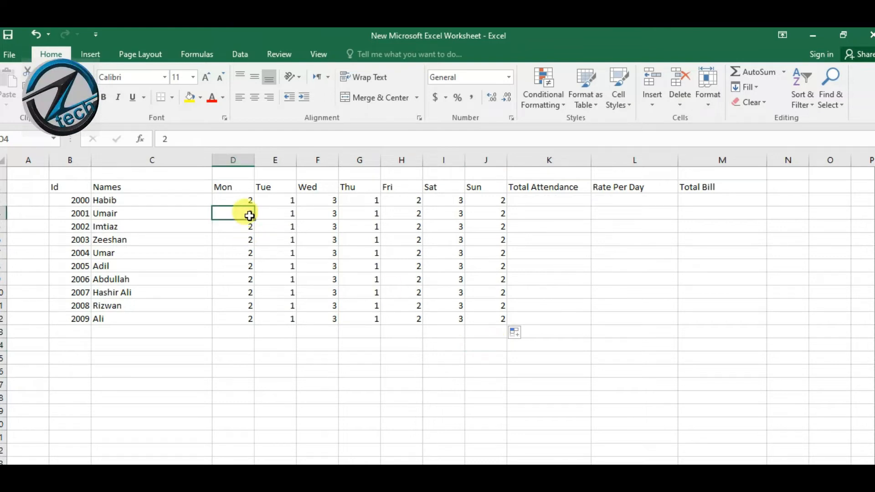
text(1)
click(334, 215)
text(2)
click(417, 216)
text(3)
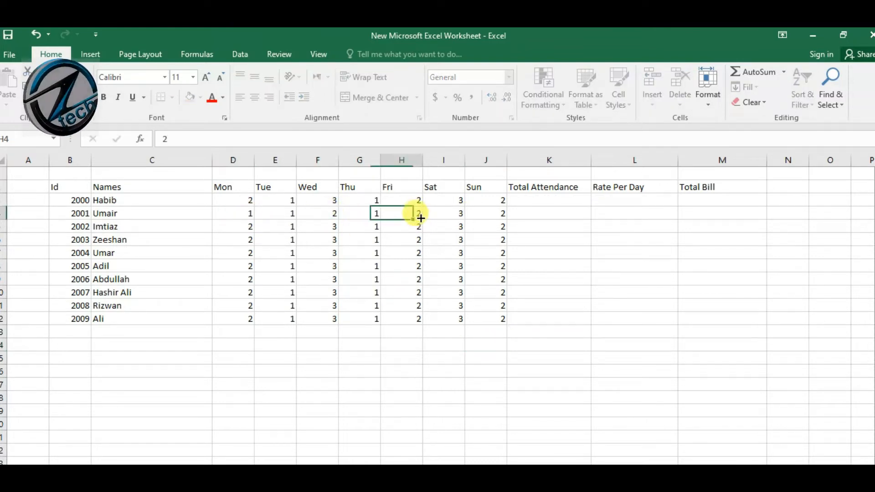
click(454, 217)
click(499, 212)
text(1)
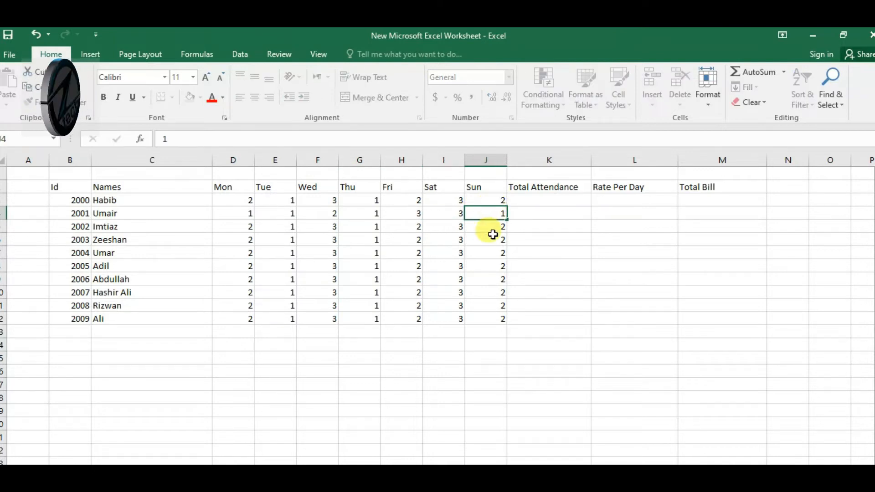
Set Id 2003's attendance to 1 on Mon, 2 on Sat and 3 on Sun, and Id 2002's Wed attendance to 2
click(494, 237)
click(245, 237)
text(1)
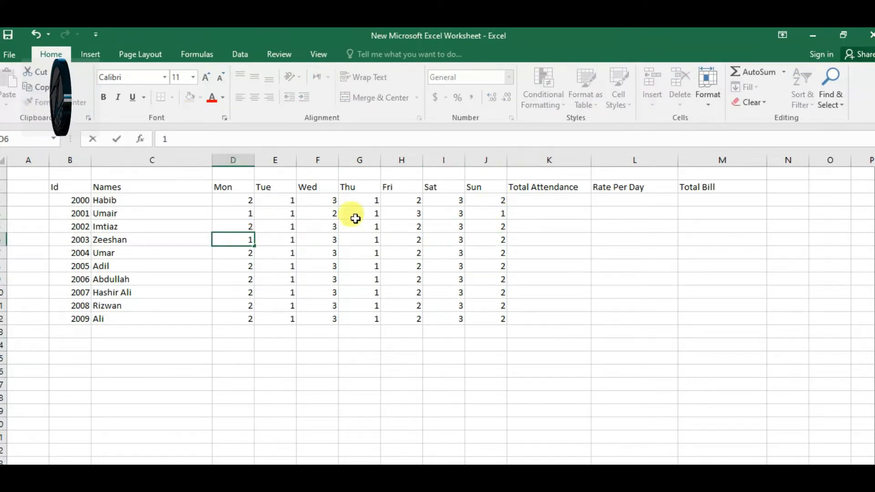
click(321, 226)
text(2)
click(448, 241)
text(2)
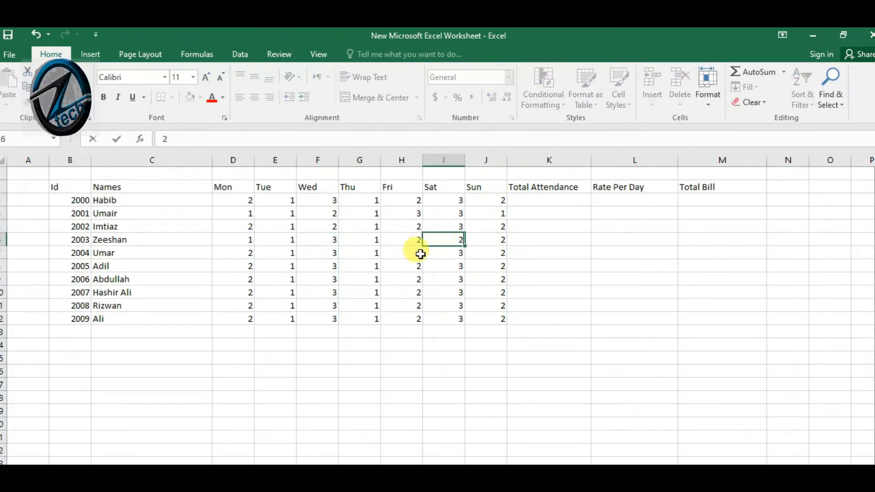
click(496, 239)
text(3)
Change the attendance for Id 2004 to 3 on Tue, 1 on Fri and 3 on Sun
drag(263, 252, 252, 253)
text(3)
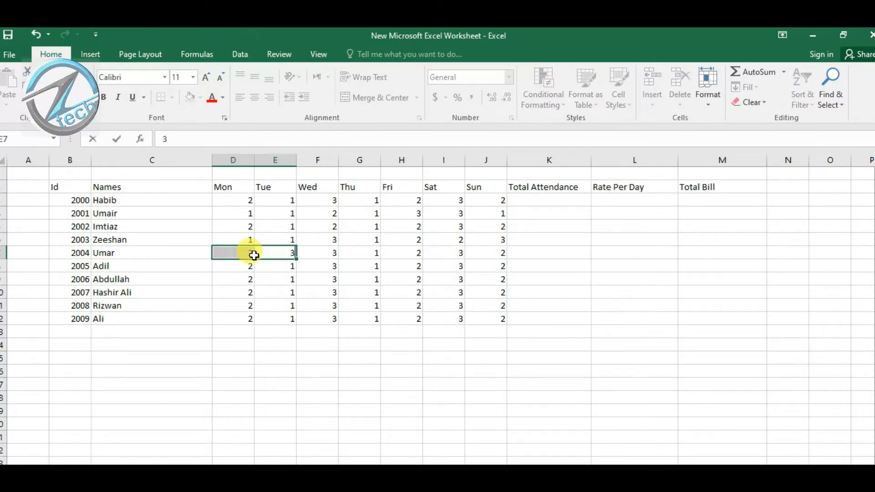
click(415, 252)
text(1)
click(501, 253)
text(3)
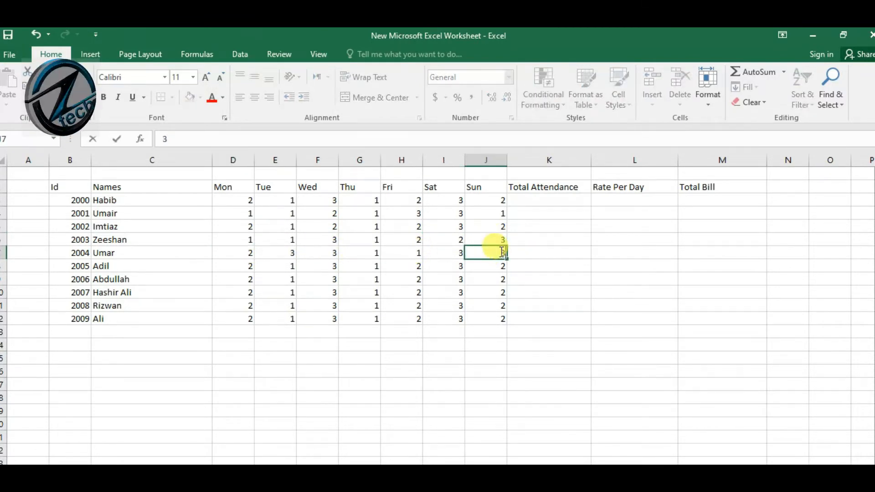
Set the Sun attendance in J8:J12 to 3, 1, 3, 1 and 3
click(502, 267)
text(3)
text(1)
key(Return)
text(3)
key(Return)
text(1)
key(Return)
text(3)
Set the Wed attendance for Id 2009 in F12 to 2
click(334, 318)
text(2)
click(336, 291)
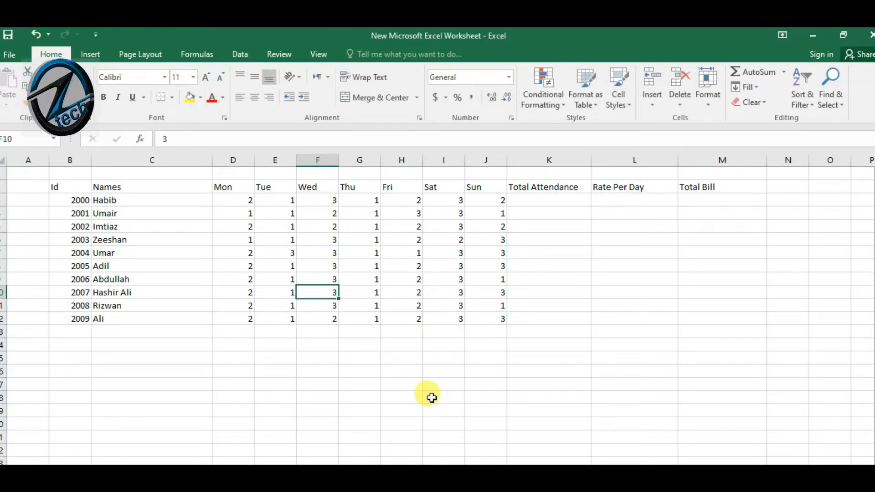
click(288, 283)
click(289, 292)
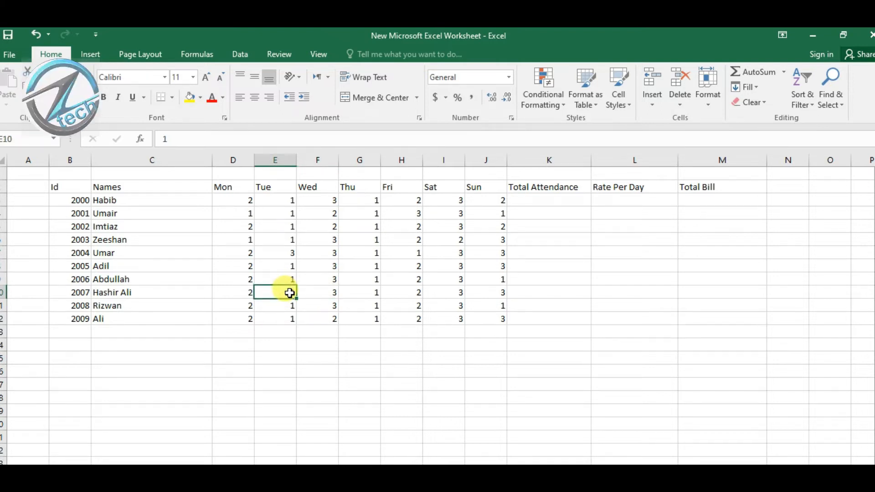
Set the Tue attendance for Id 2007 in E10 to 2
text(2)
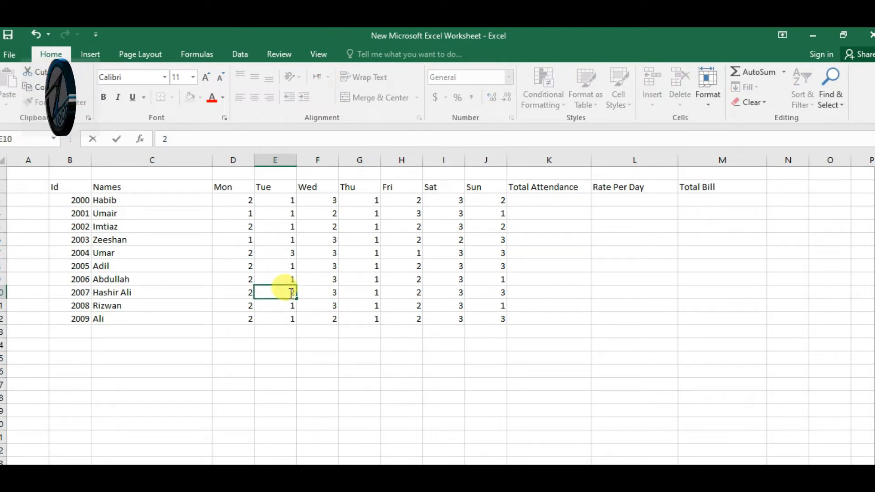
click(529, 199)
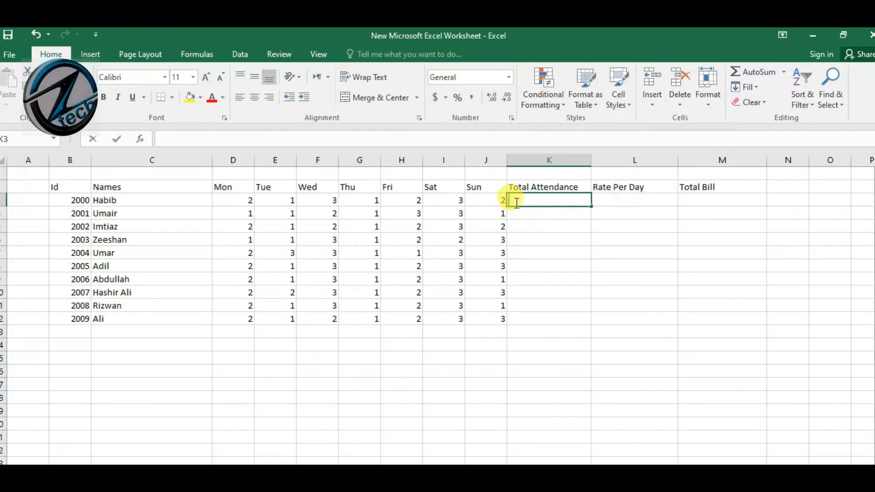
Enter =SUM(D3:J3) in K3 using the SUM function and fill it down the Total Attendance column to K12
double_click(513, 200)
click(142, 137)
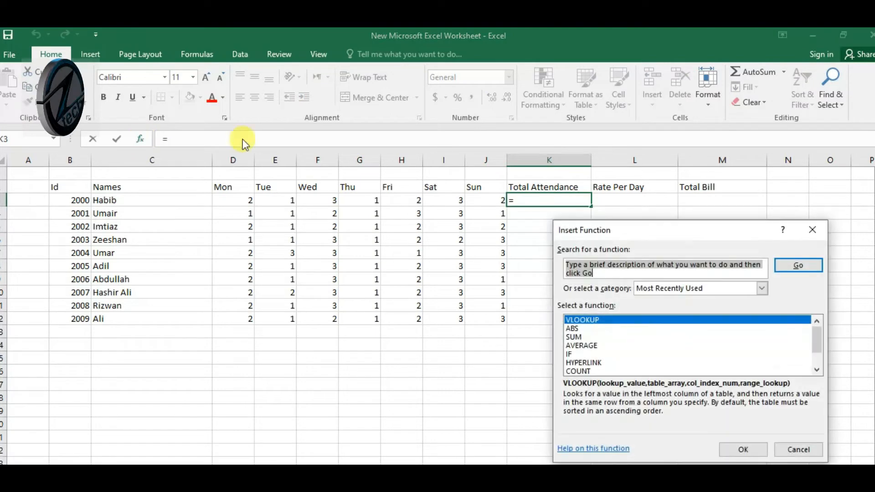
click(576, 337)
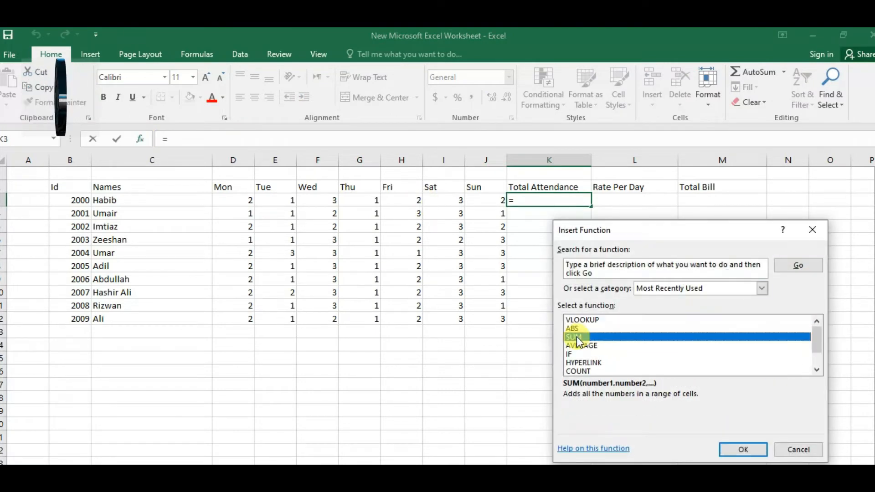
double_click(576, 337)
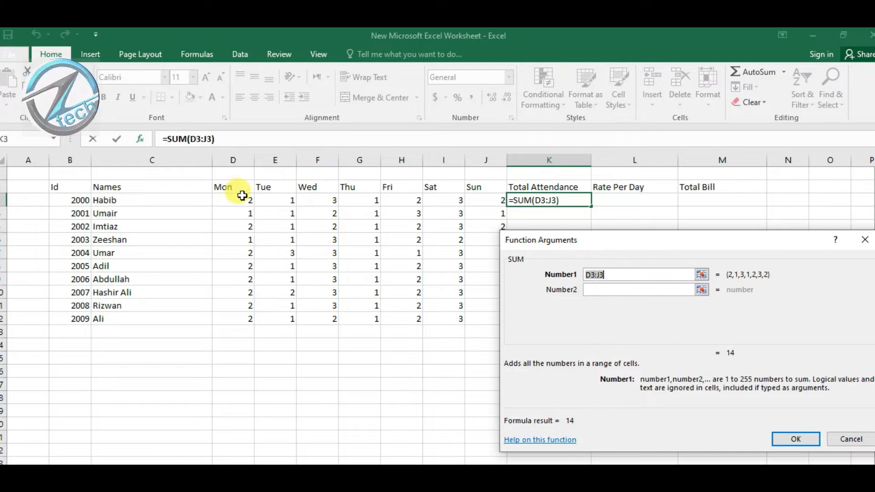
drag(215, 195, 488, 198)
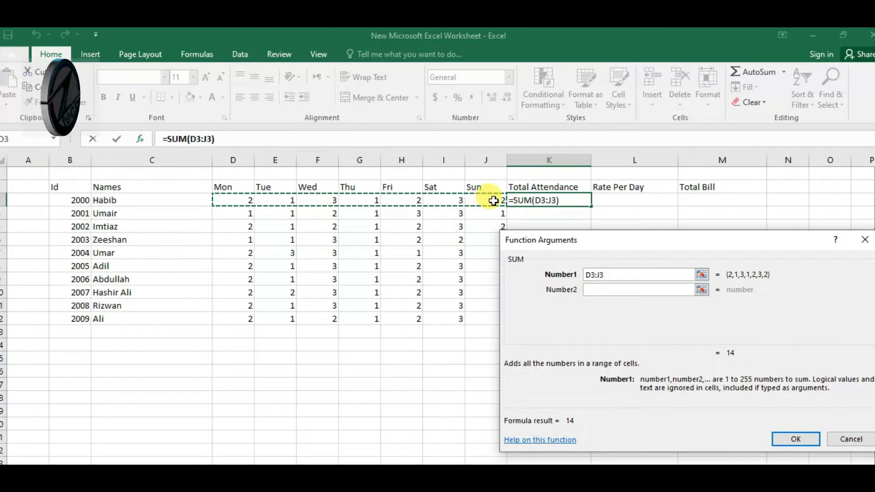
click(799, 434)
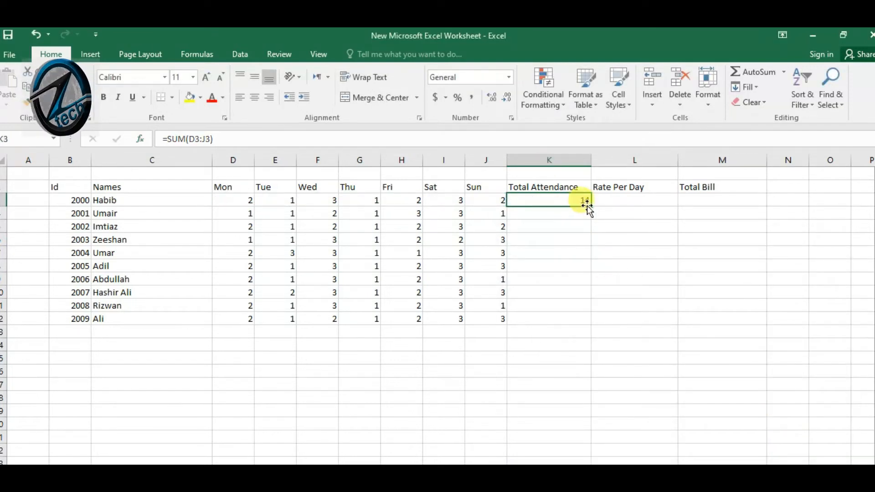
drag(591, 206, 585, 321)
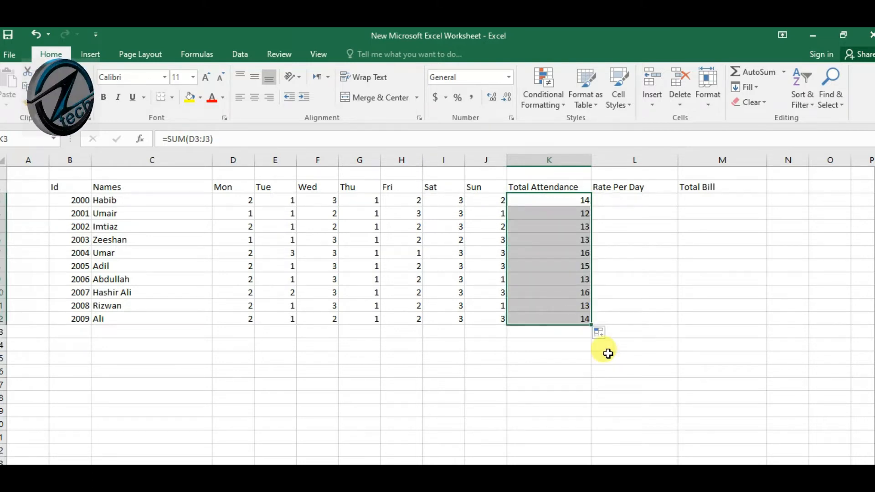
click(644, 296)
Enter 200 as the Rate Per Day in L3 and fill it down to L12
click(614, 200)
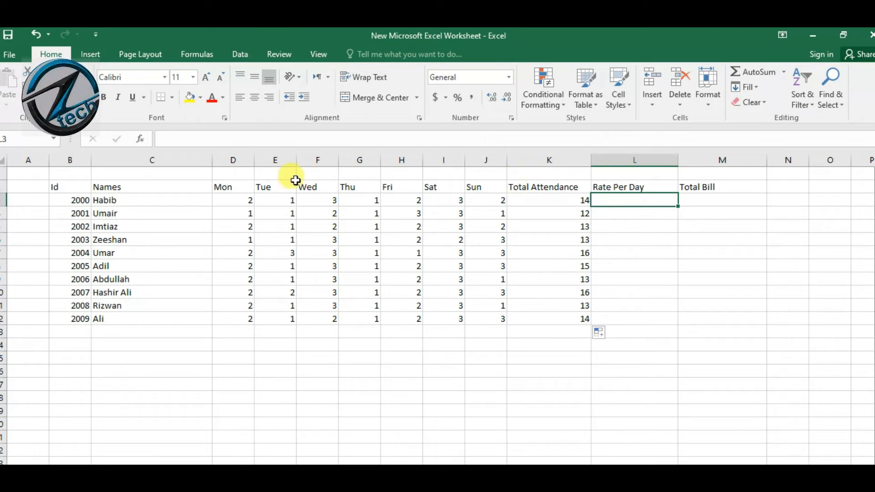
click(124, 172)
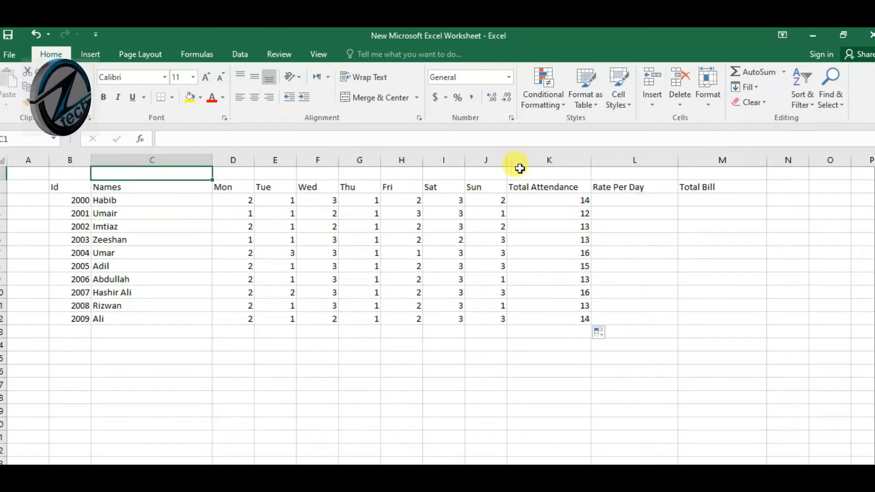
click(651, 198)
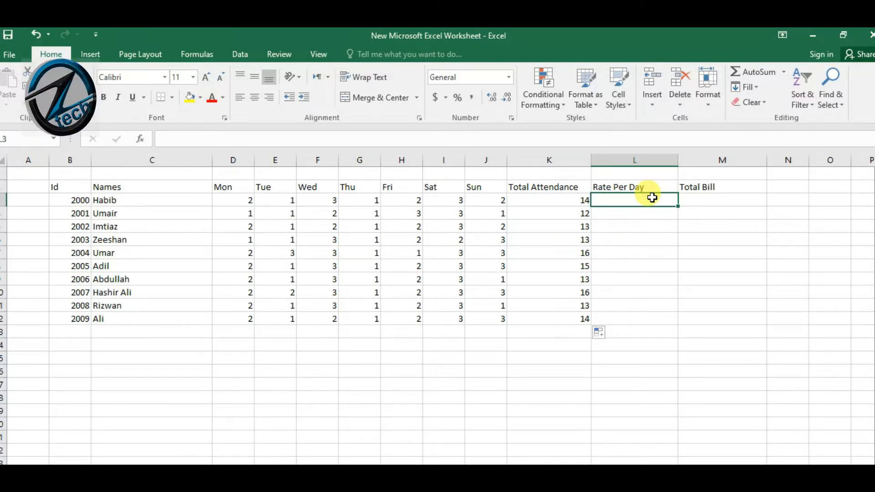
text(200)
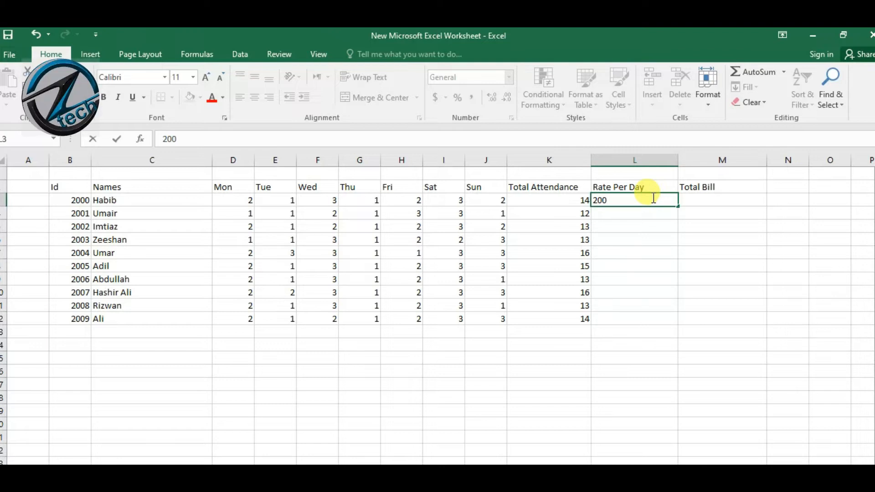
click(656, 209)
click(671, 198)
drag(678, 207, 669, 322)
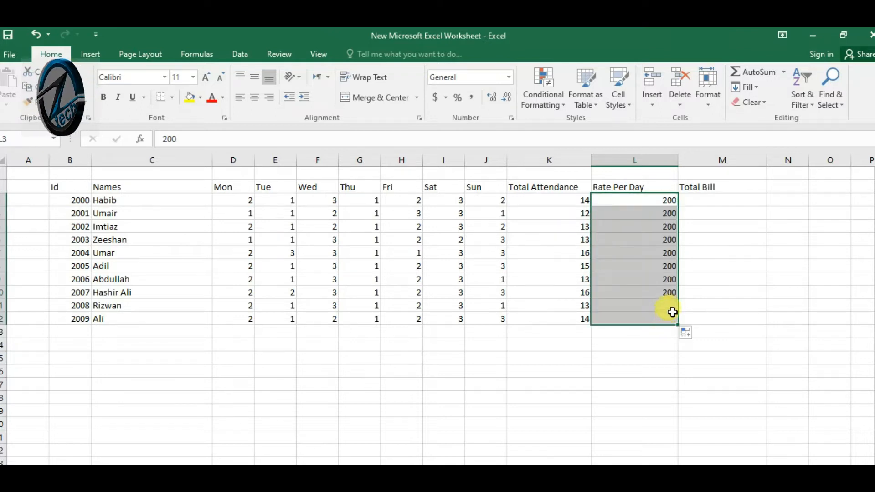
click(713, 287)
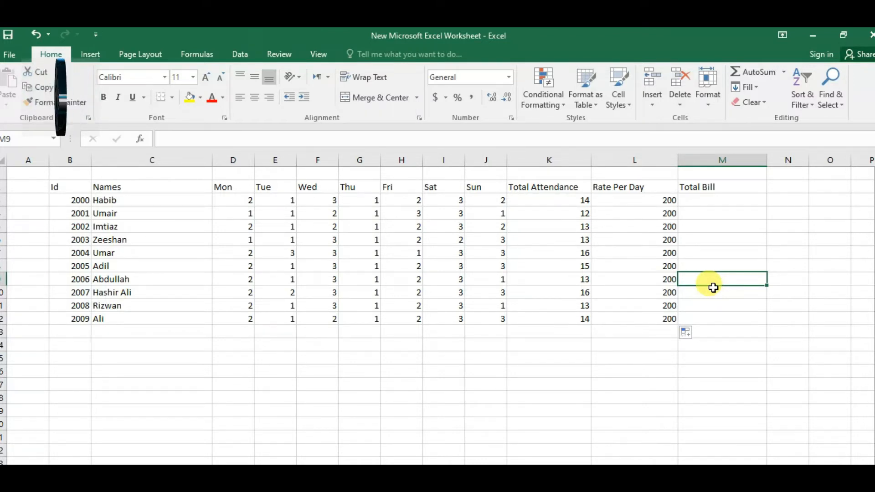
click(700, 204)
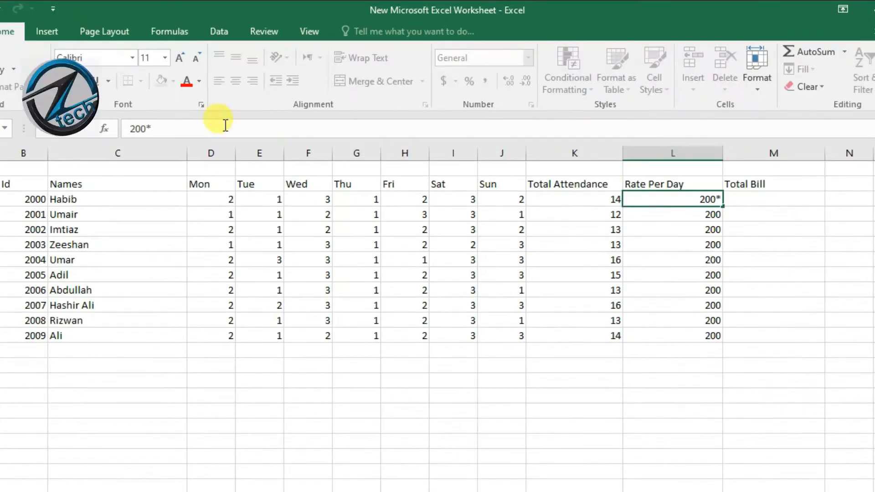
click(556, 199)
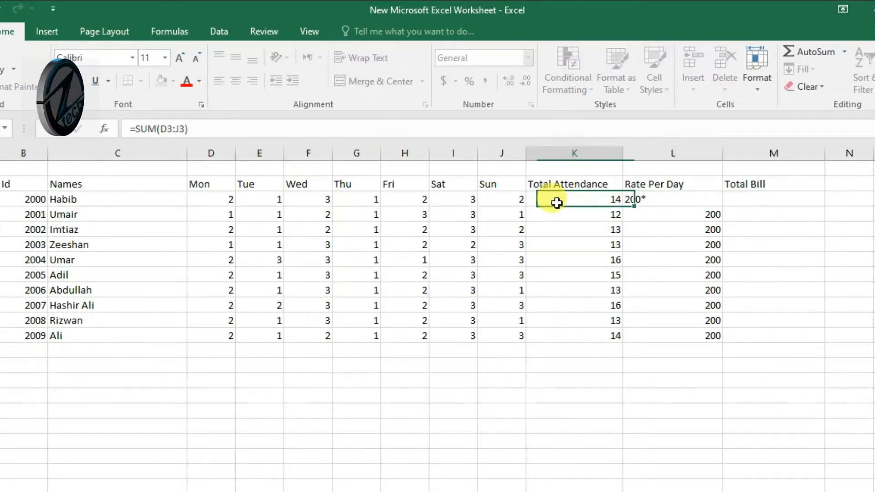
key(Down)
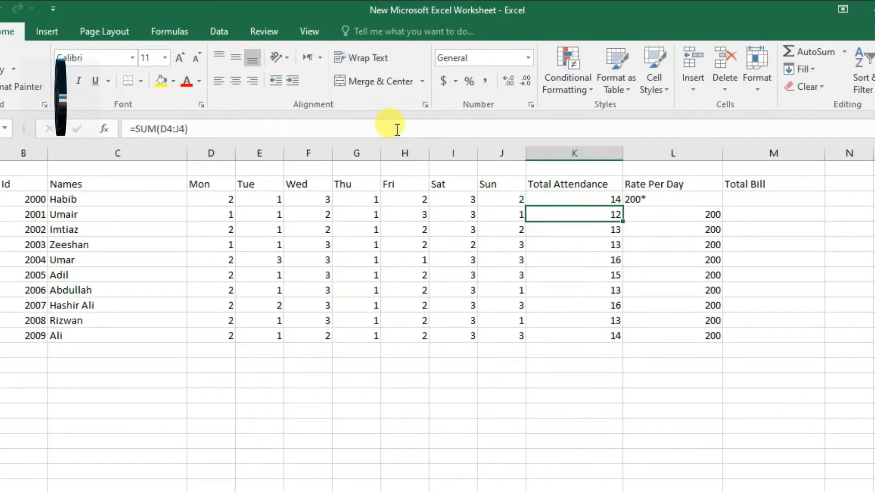
key(ctrl+z)
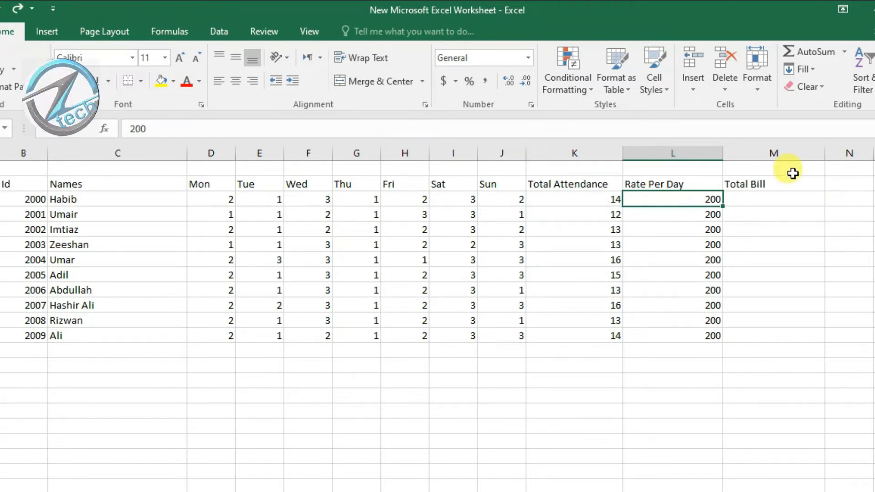
Calculate the Total Bill in M3 with =K3*L3 and fill the formula down to M12
double_click(751, 194)
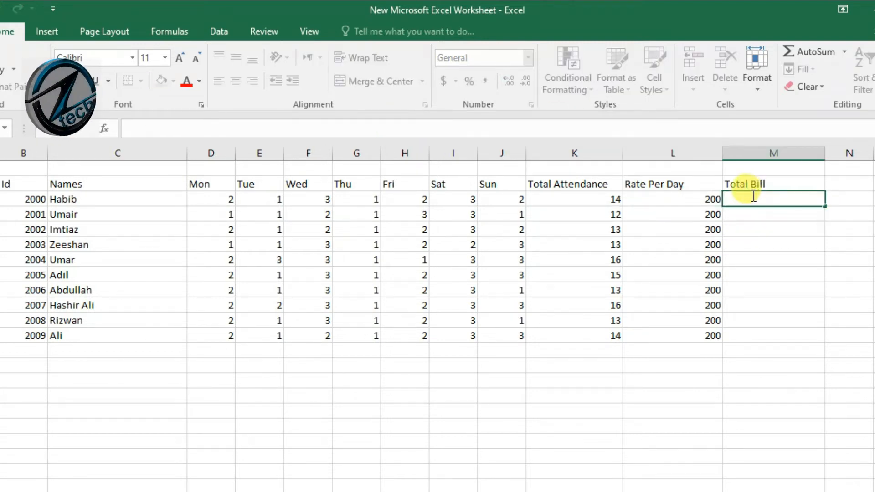
text(=)
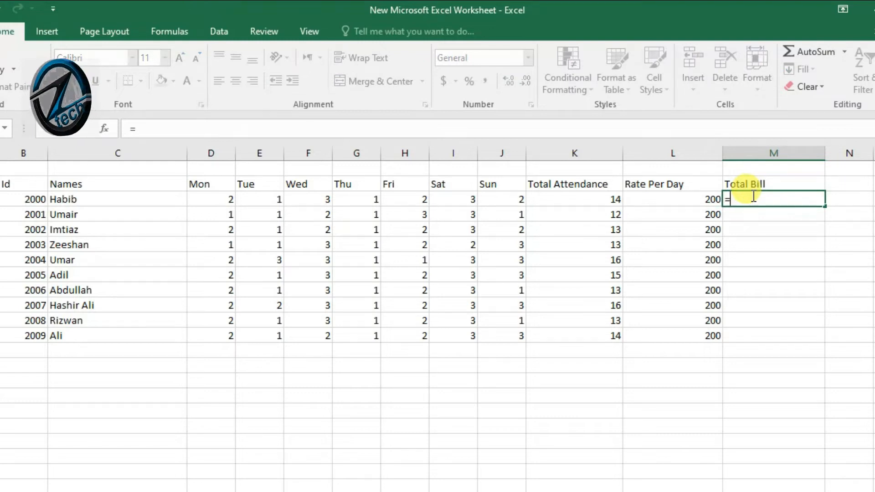
click(603, 196)
text(*)
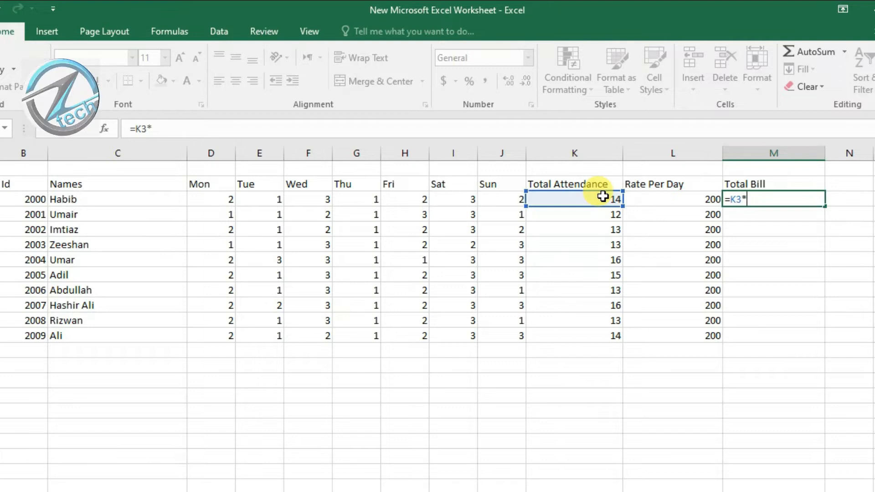
click(685, 201)
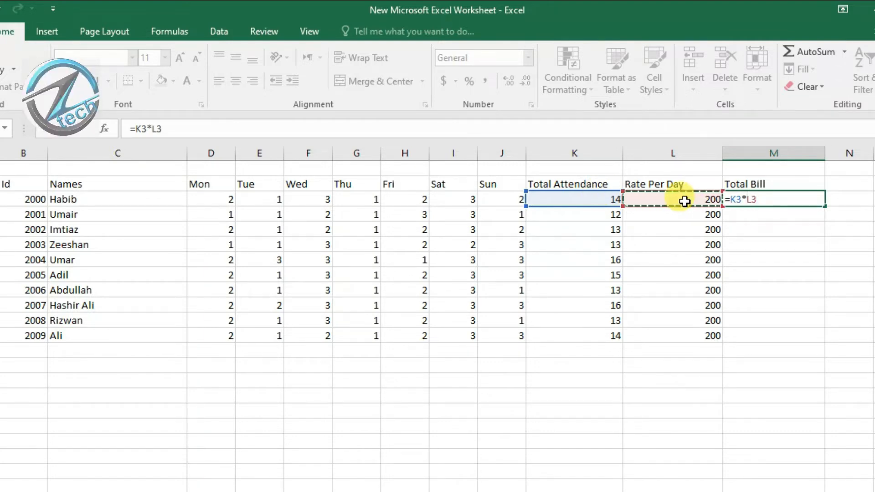
key(Return)
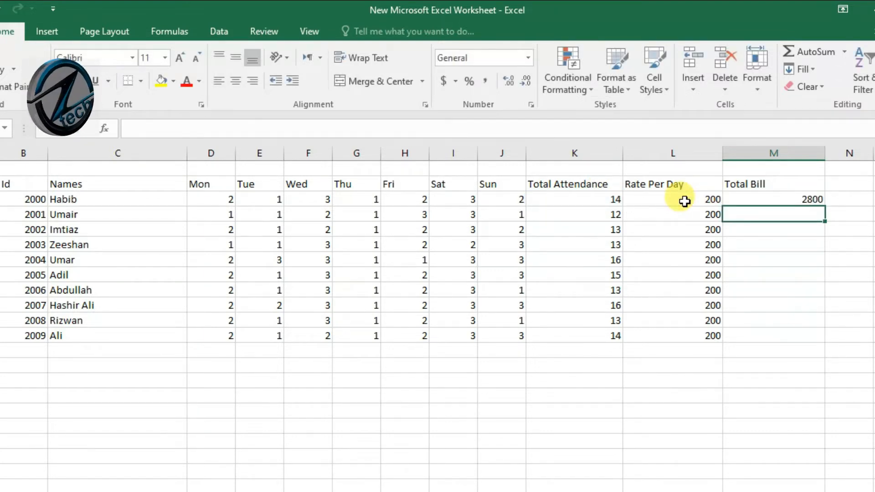
click(820, 199)
drag(824, 208, 821, 336)
click(847, 349)
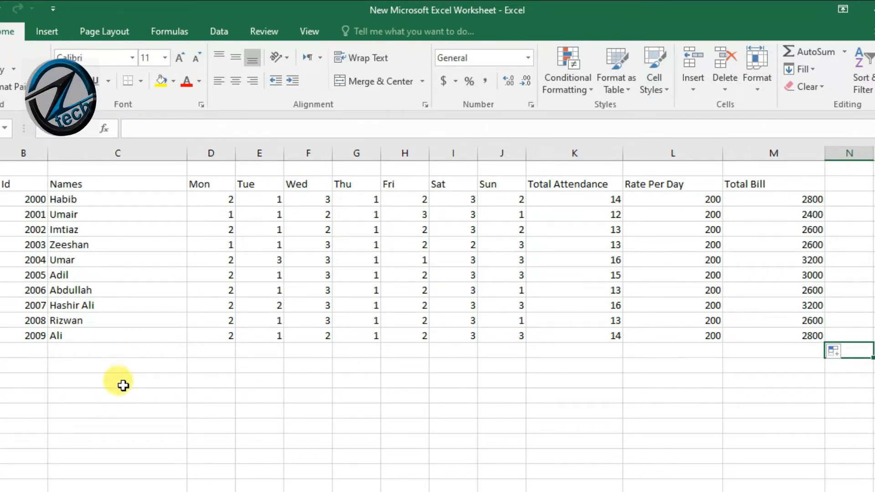
click(35, 263)
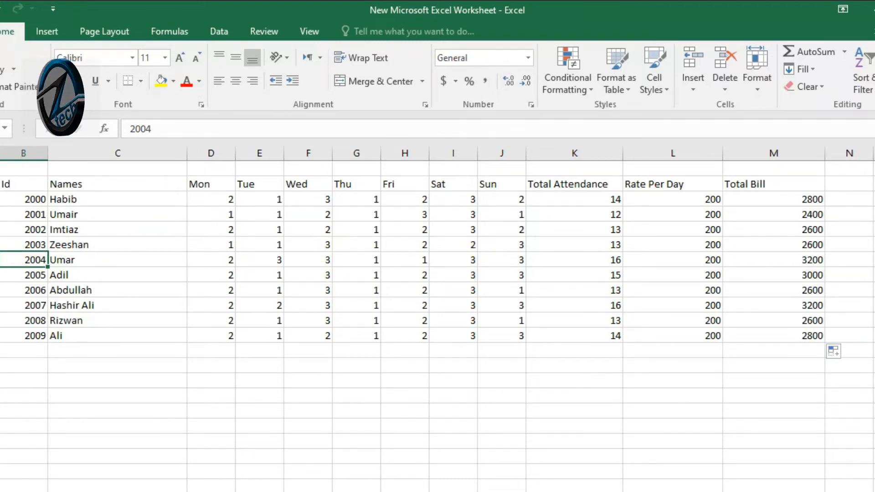
click(752, 491)
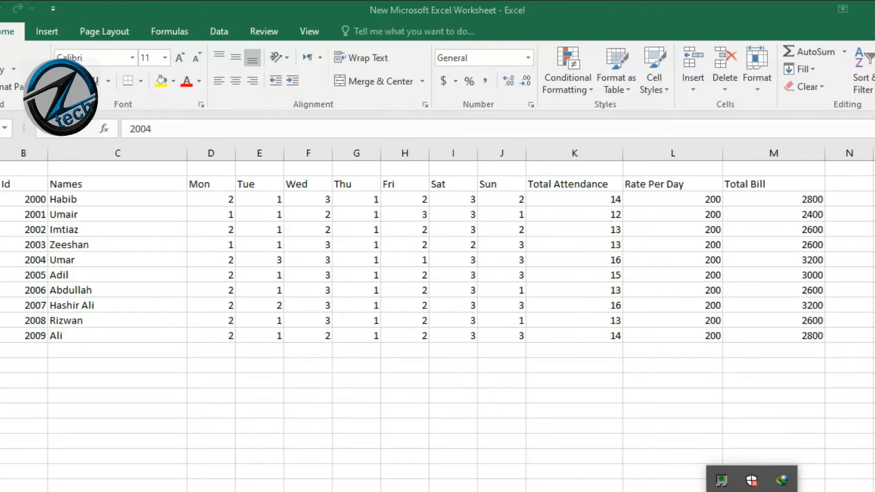
click(752, 491)
click(520, 464)
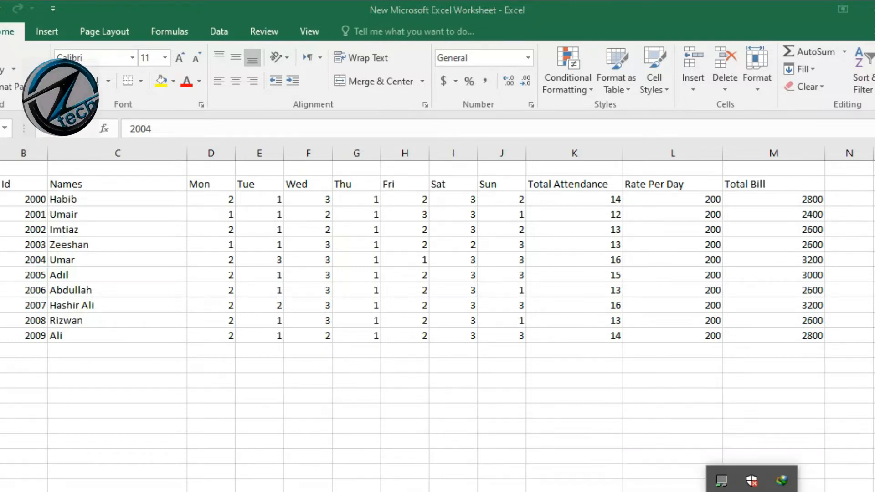
click(752, 491)
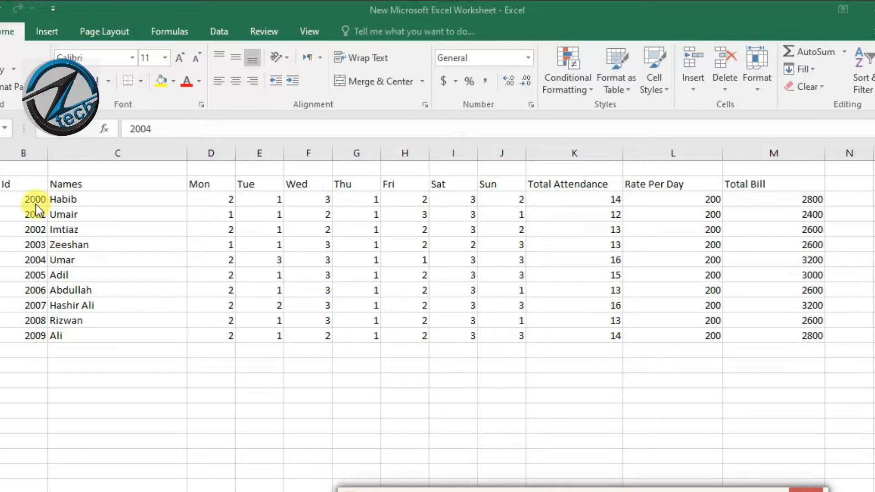
mouse_move(14, 201)
mouse_down()
mouse_move(811, 371)
mouse_move(846, 363)
mouse_move(836, 354)
mouse_up()
drag(48, 173, 163, 355)
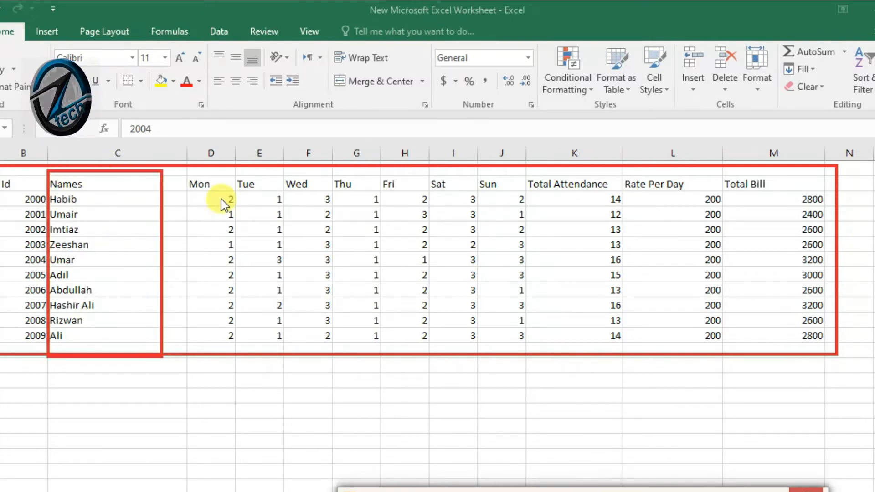
mouse_move(524, 172)
mouse_down()
mouse_move(595, 215)
mouse_move(633, 337)
mouse_move(625, 343)
mouse_up()
drag(728, 187, 838, 342)
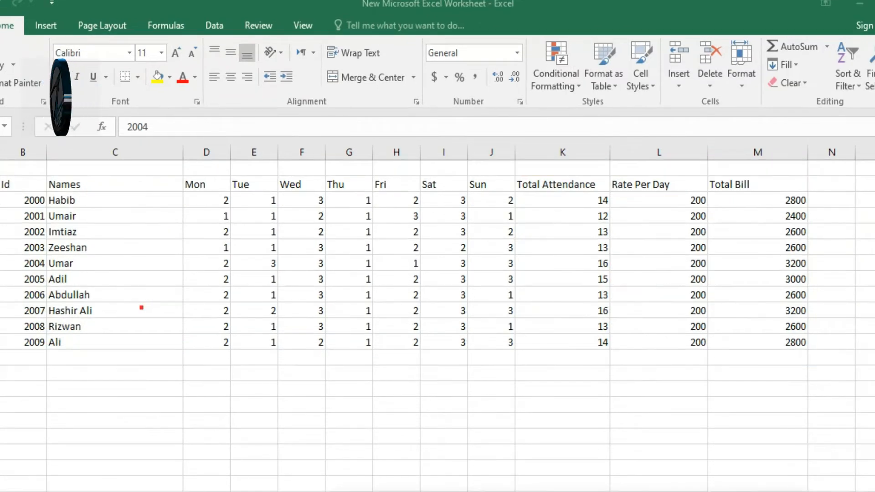
drag(14, 192, 48, 207)
drag(10, 242, 49, 256)
drag(9, 283, 34, 302)
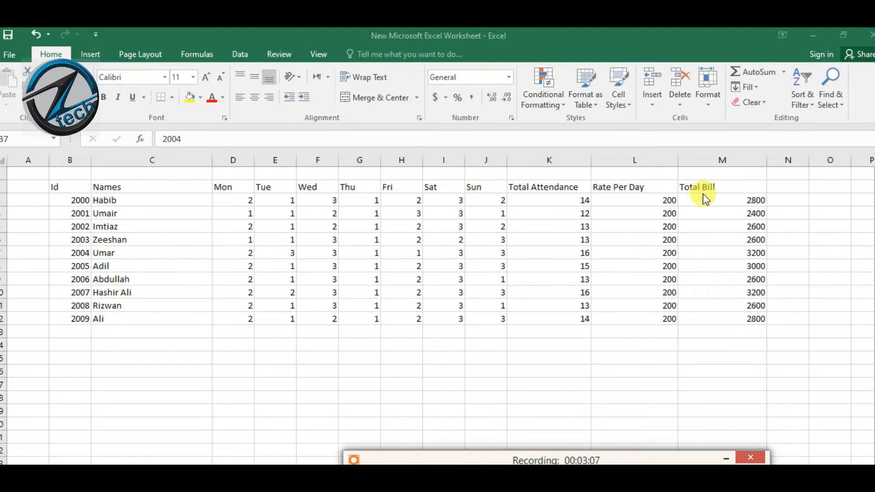
drag(701, 191, 806, 363)
mouse_move(509, 181)
mouse_down()
mouse_move(635, 274)
mouse_move(608, 345)
mouse_move(596, 353)
mouse_up()
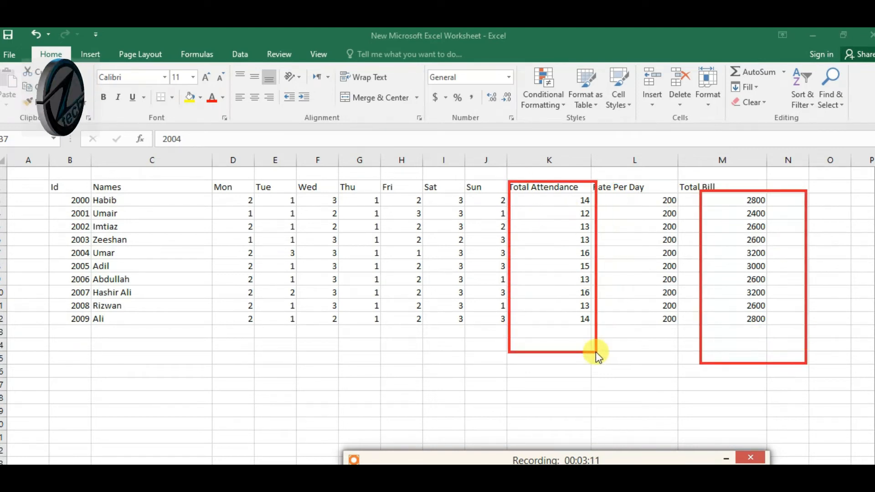
mouse_move(639, 200)
mouse_down()
mouse_move(692, 259)
mouse_move(682, 326)
mouse_up()
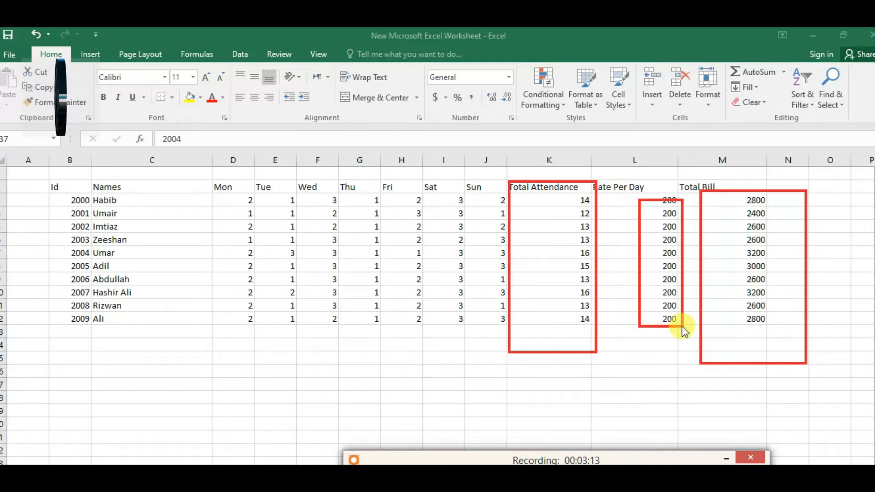
mouse_move(219, 197)
mouse_down()
mouse_move(272, 255)
mouse_move(280, 318)
mouse_up()
drag(334, 181, 449, 302)
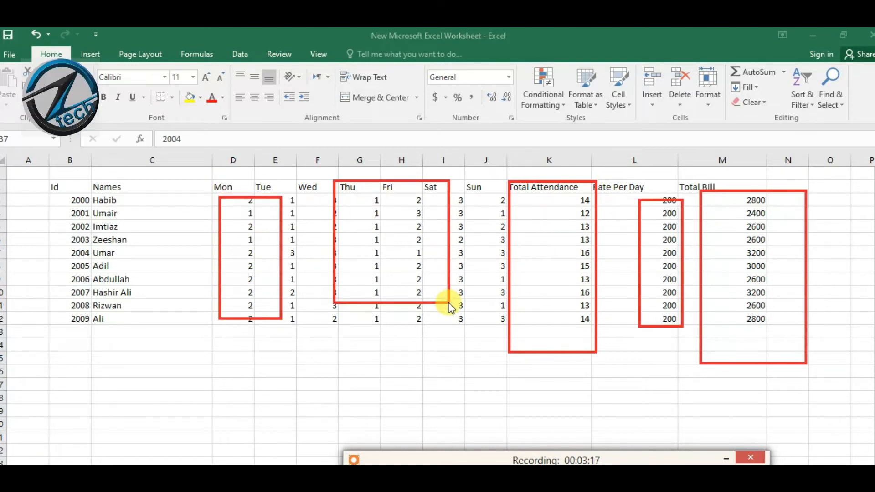
drag(474, 204, 520, 329)
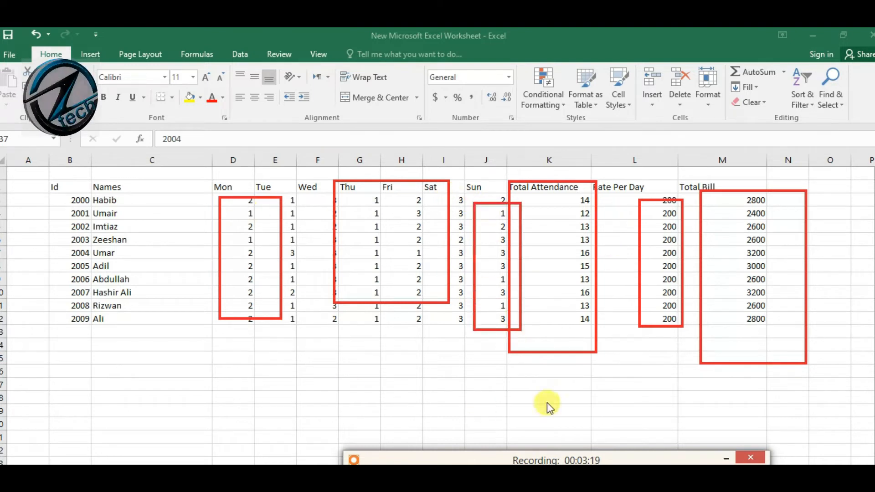
key(Escape)
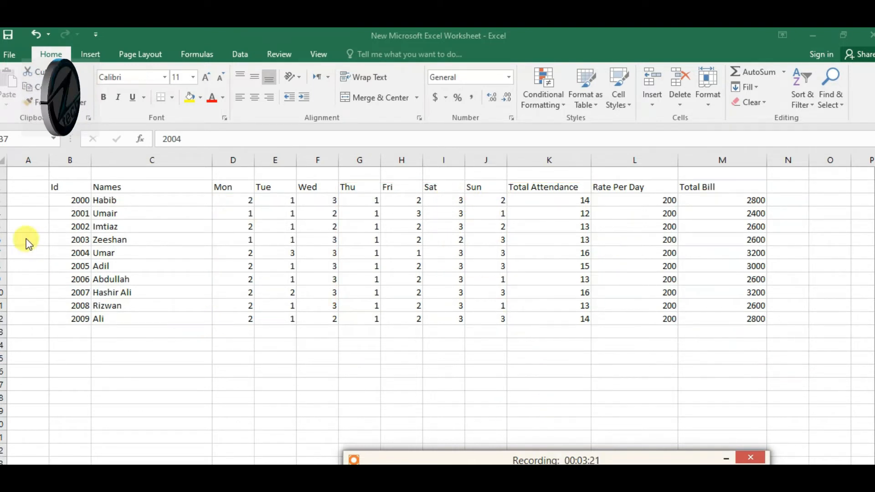
drag(99, 258, 88, 264)
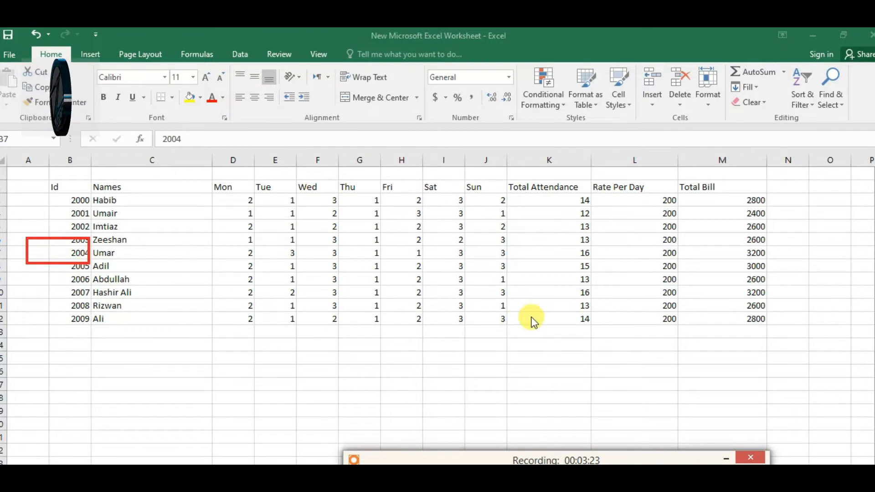
key(Escape)
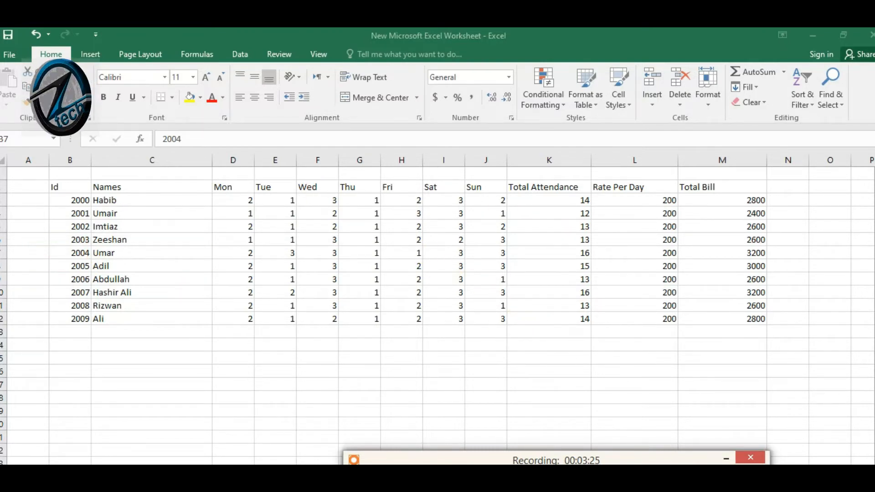
drag(61, 194, 91, 207)
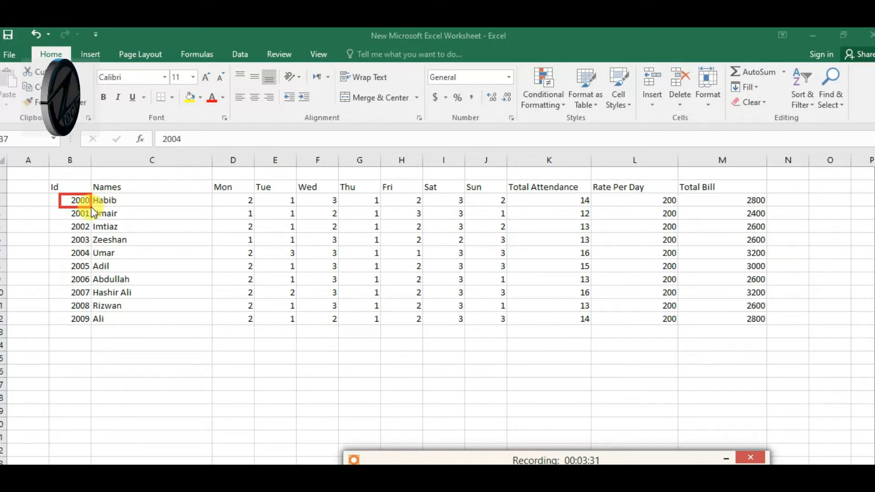
drag(149, 194, 83, 211)
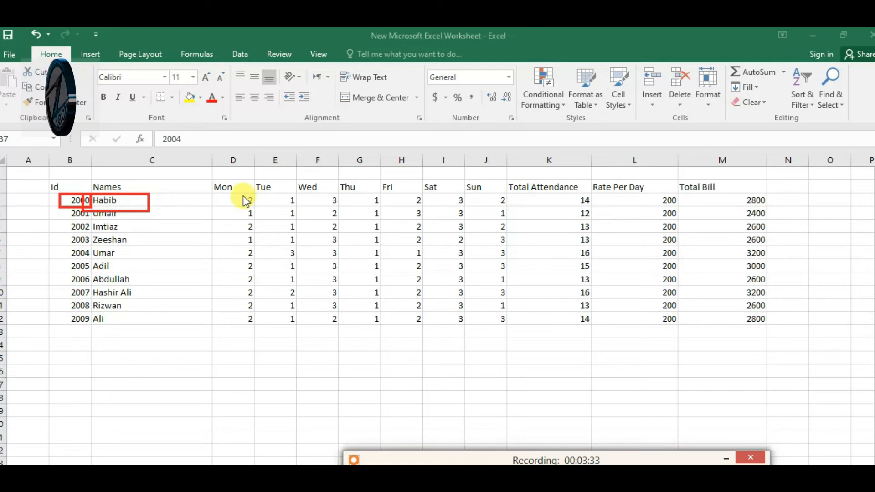
drag(258, 201, 262, 204)
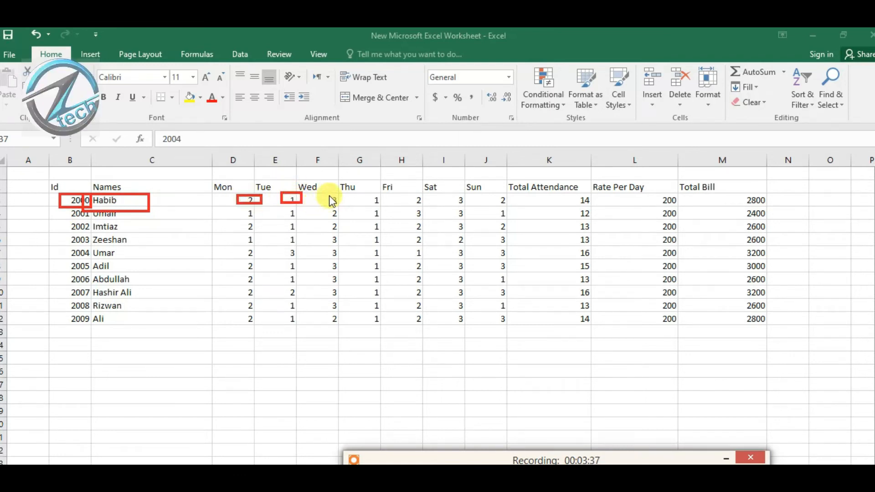
drag(404, 191, 430, 204)
mouse_move(735, 194)
mouse_down()
mouse_move(747, 205)
mouse_move(800, 206)
mouse_up()
drag(636, 188, 682, 202)
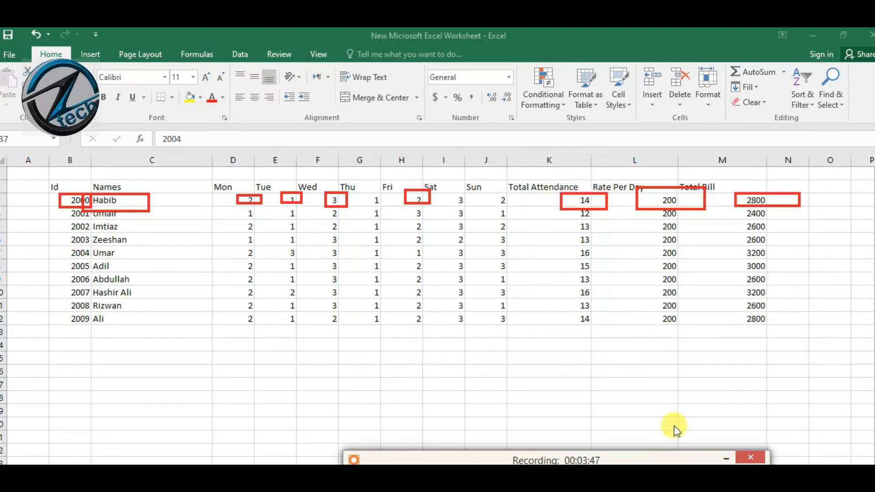
key(Escape)
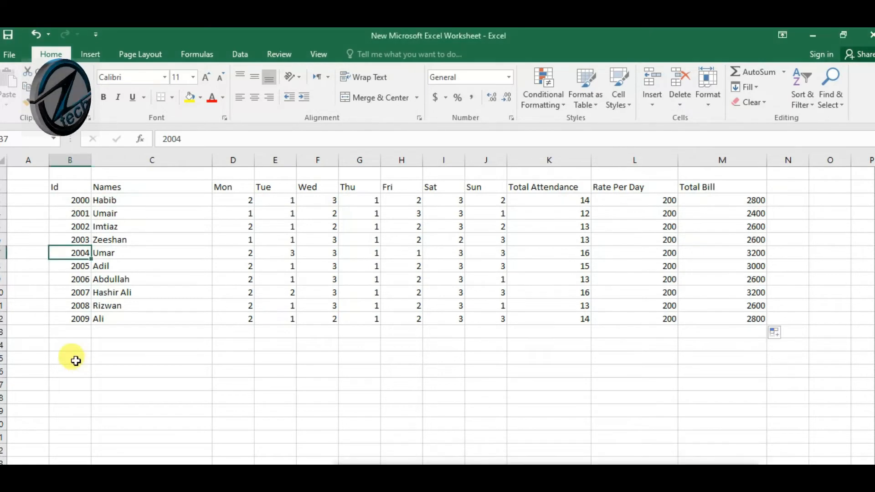
Start a second header row below the table by entering Id in B17, Names in C17 and Mon in D17
click(78, 382)
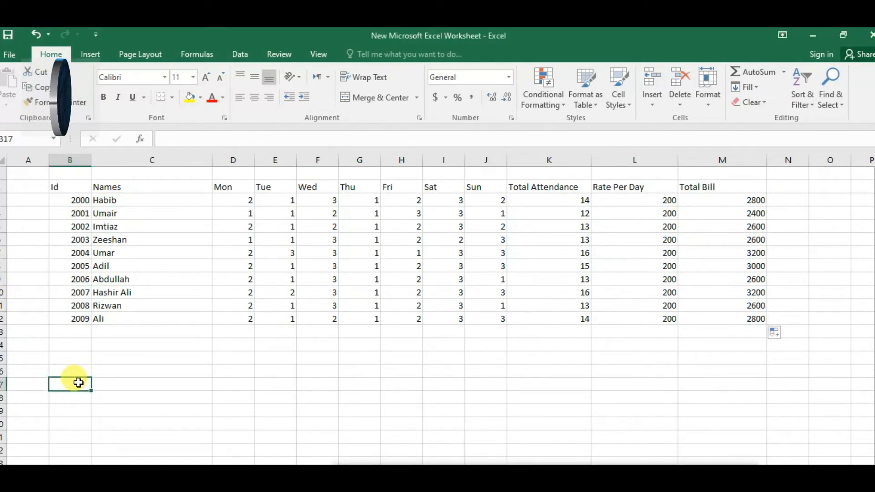
text(Id)
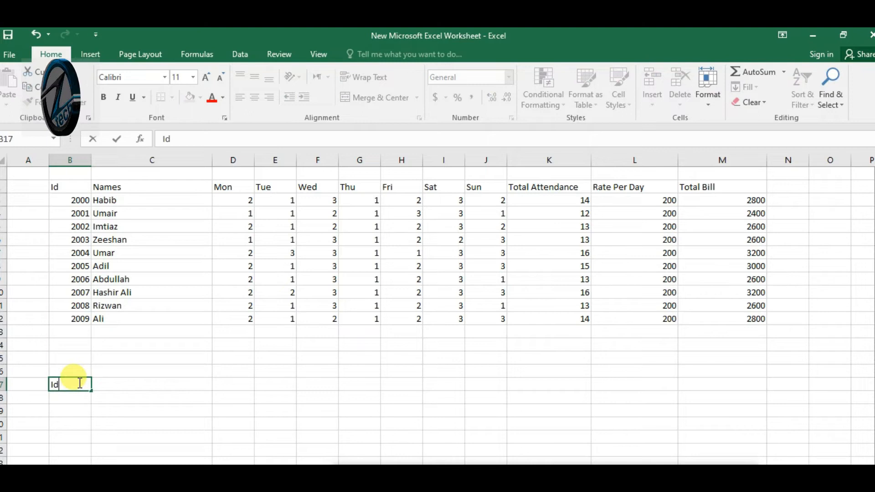
click(132, 386)
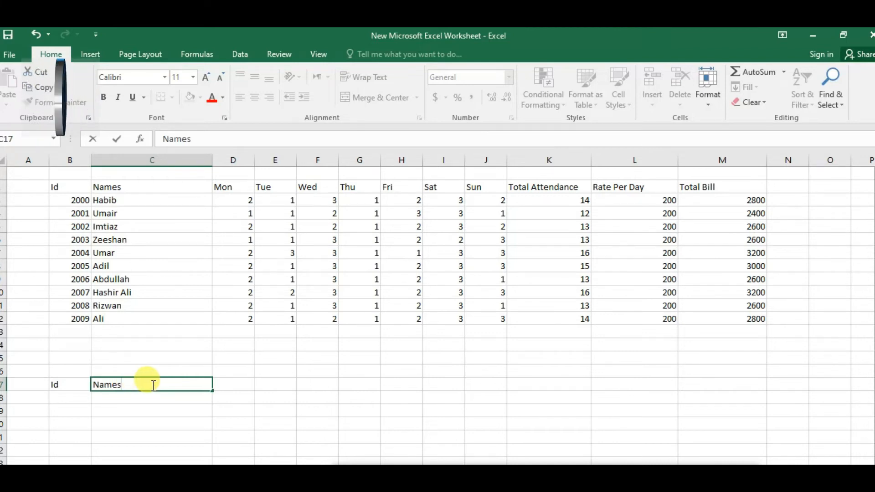
click(233, 385)
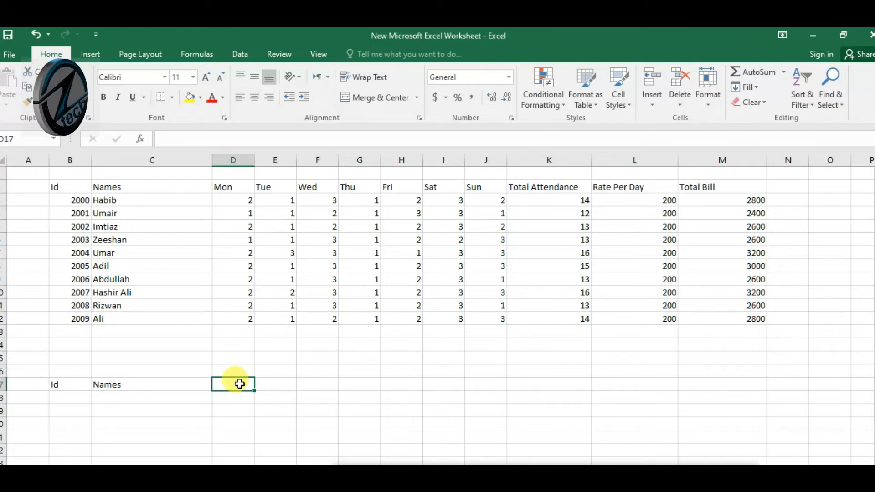
text(Mo)
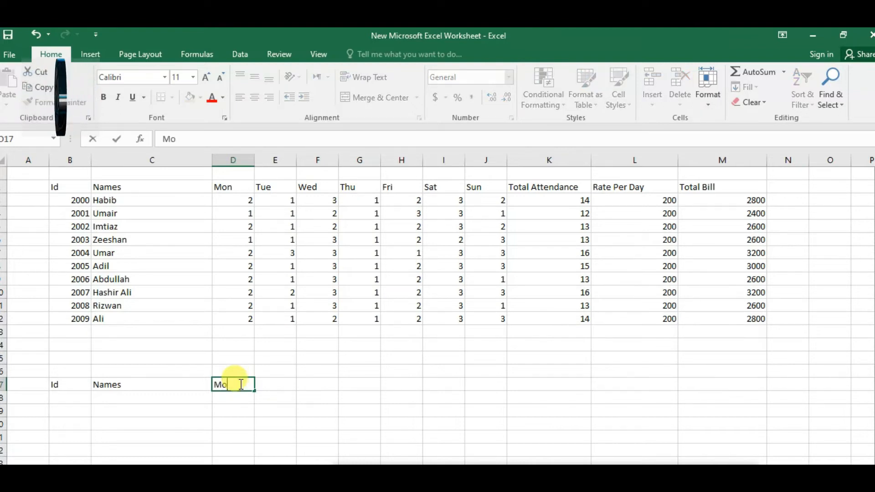
text(n)
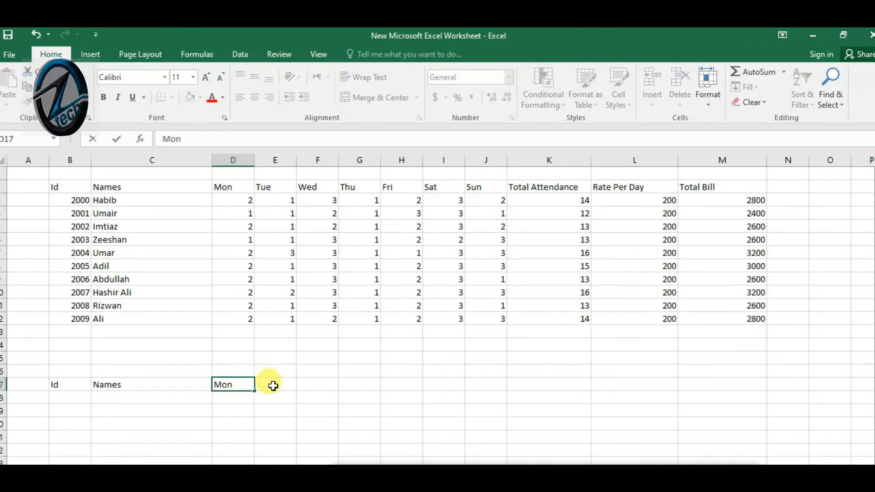
Enter the day headers Tue, Wed and Thu in cells E17 to G17
click(276, 388)
text(Tue)
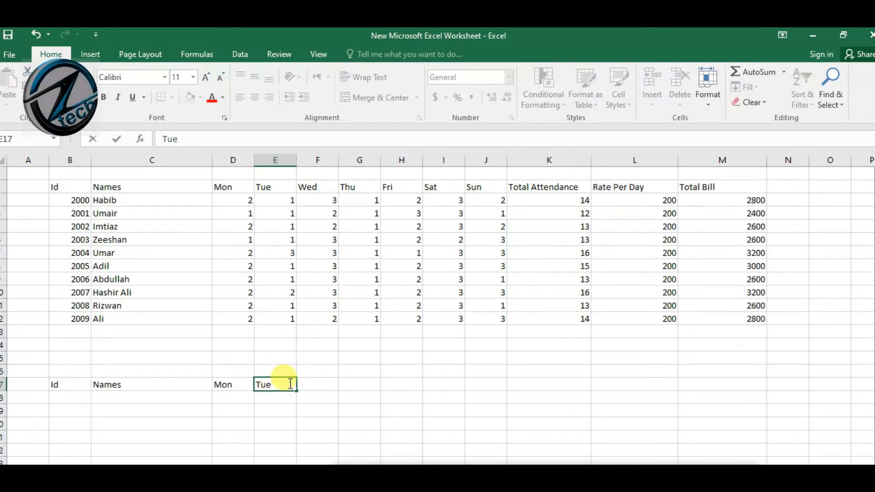
click(319, 383)
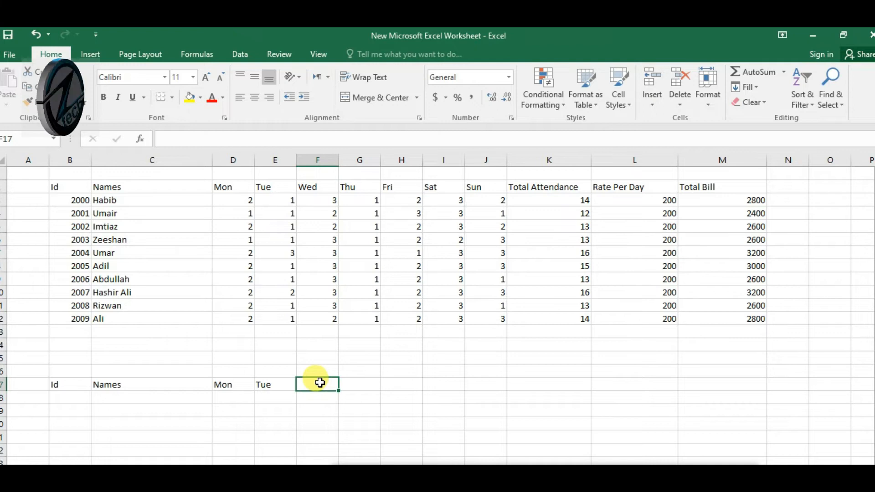
text(Wed)
click(348, 383)
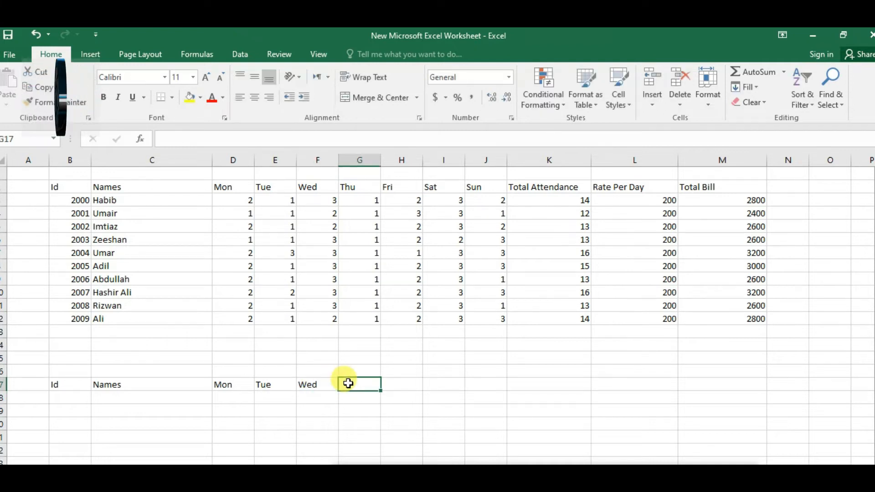
text(th)
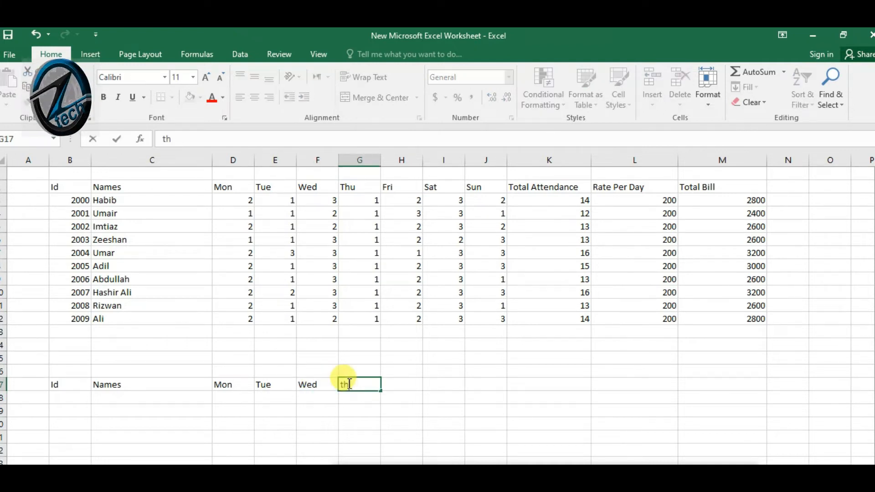
text(u)
key(BackSpace)
key(BackSpace)
key(BackSpace)
text(Thu)
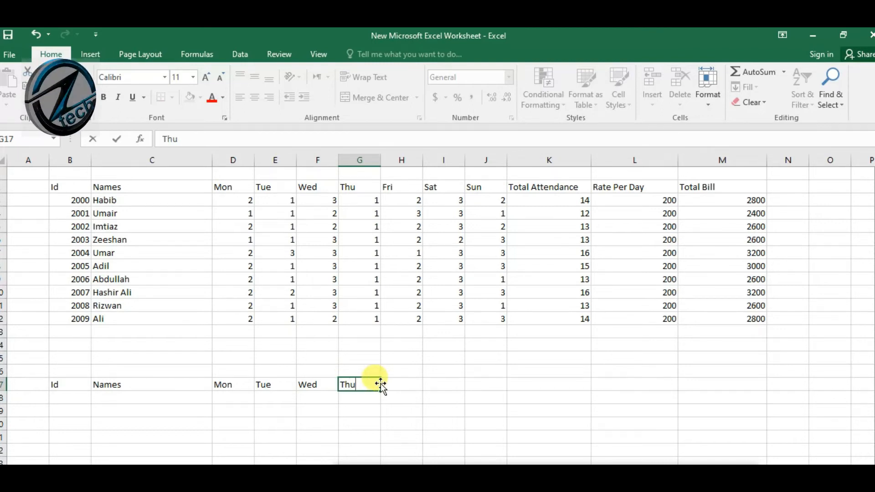
Enter the day headers Fri, Sat and Sun in cells H17 to J17
click(406, 385)
text(Fri)
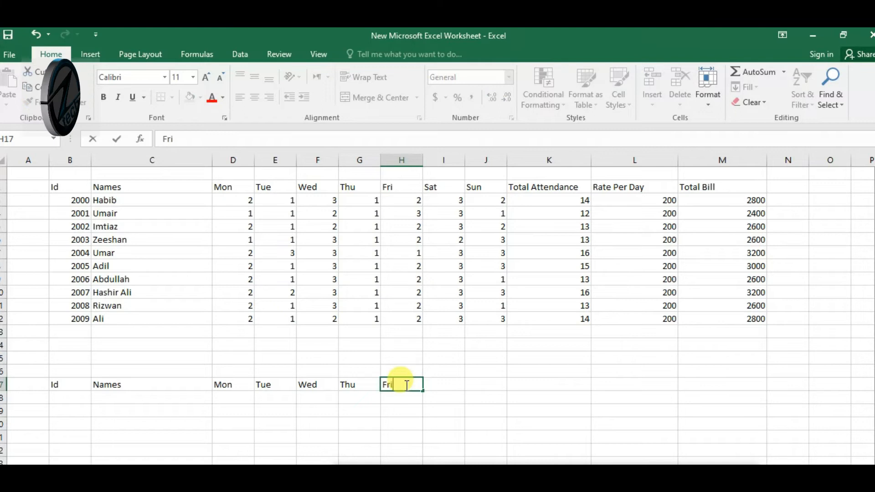
click(454, 385)
text(Sat)
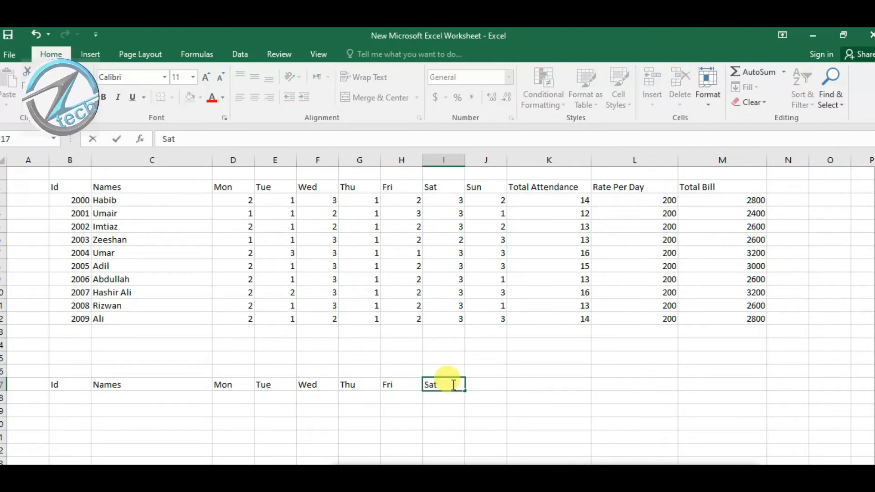
click(493, 384)
text(Sun)
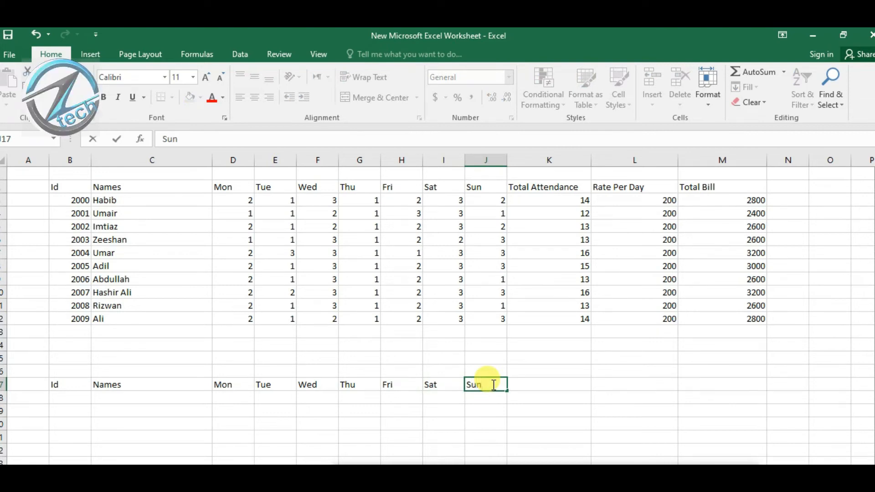
Enter the headers Total Attendance in K17, Rate per day in L17 and Total Bill in M17
click(542, 384)
text(Total Atten)
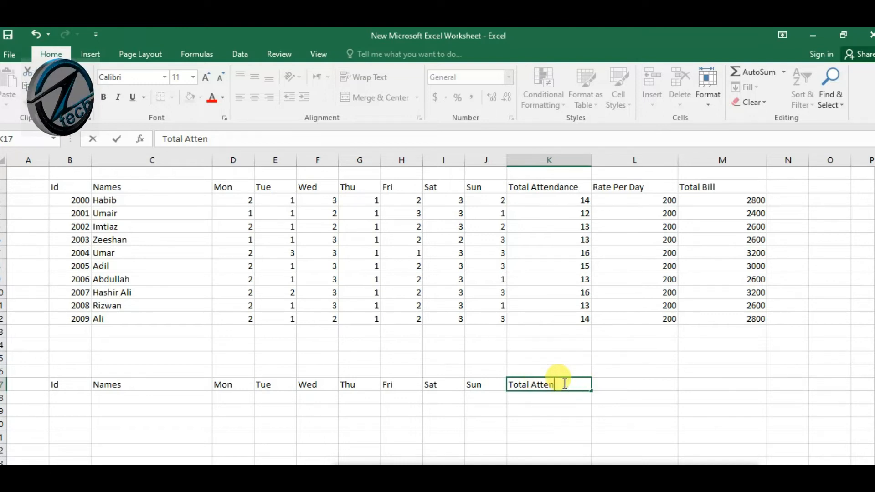
text(dance)
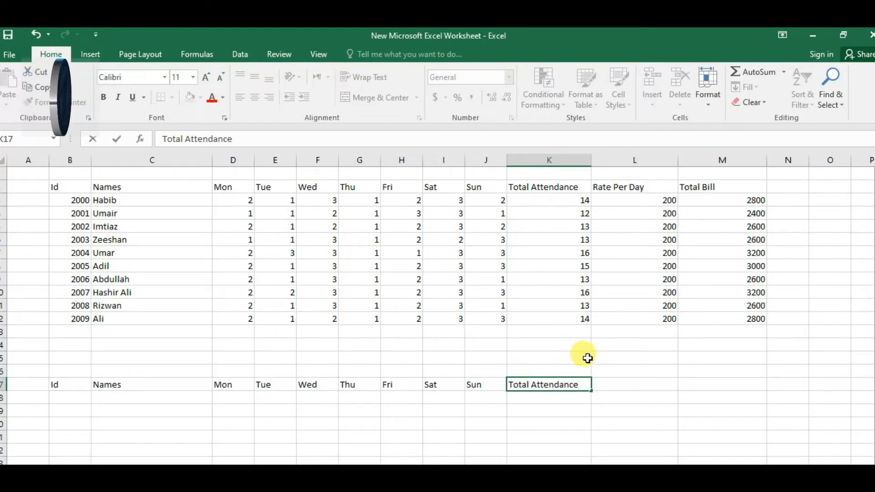
click(623, 384)
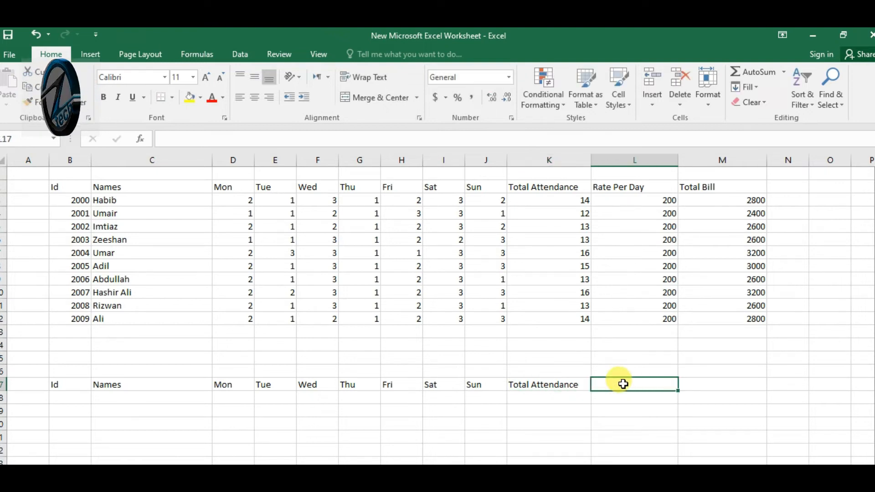
text(Rate p)
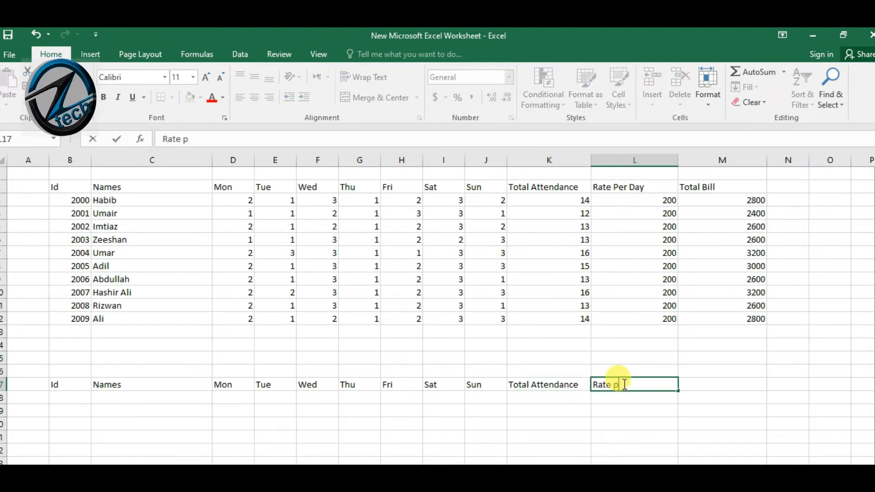
text(er day)
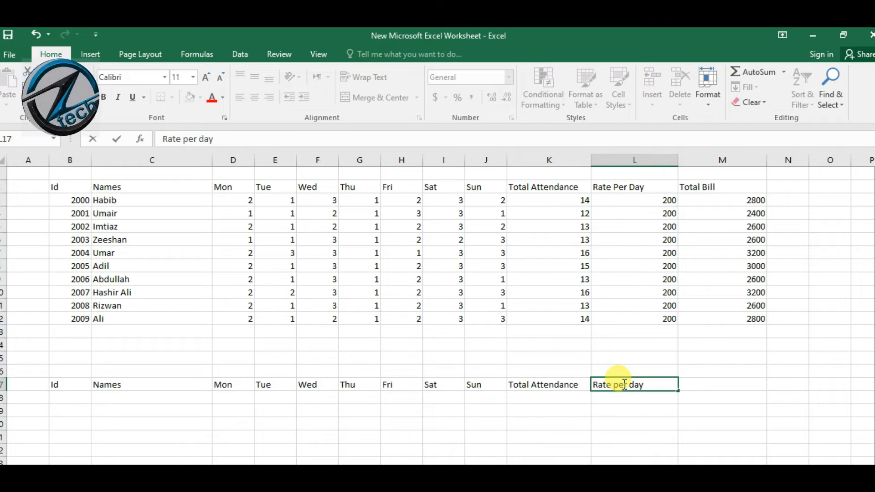
click(696, 384)
text(Total Bill)
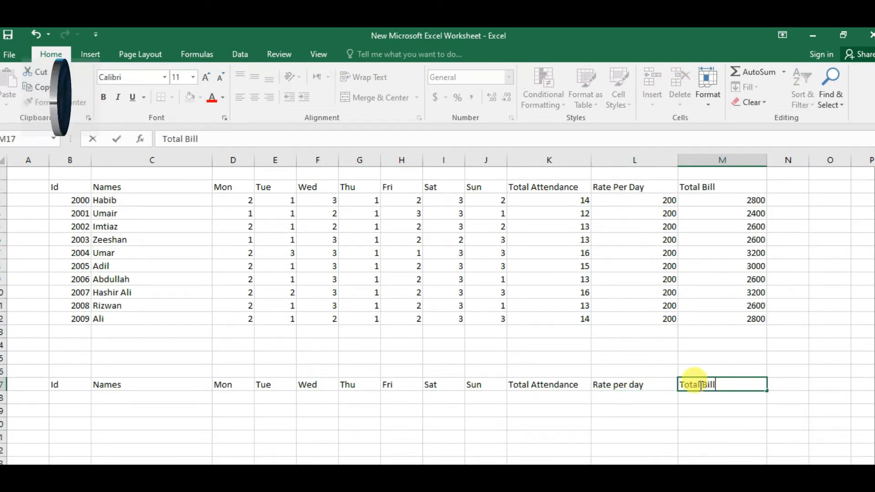
Start a VLOOKUP function in C18 with B18 as the lookup value and B2:M12 as the table array
click(66, 398)
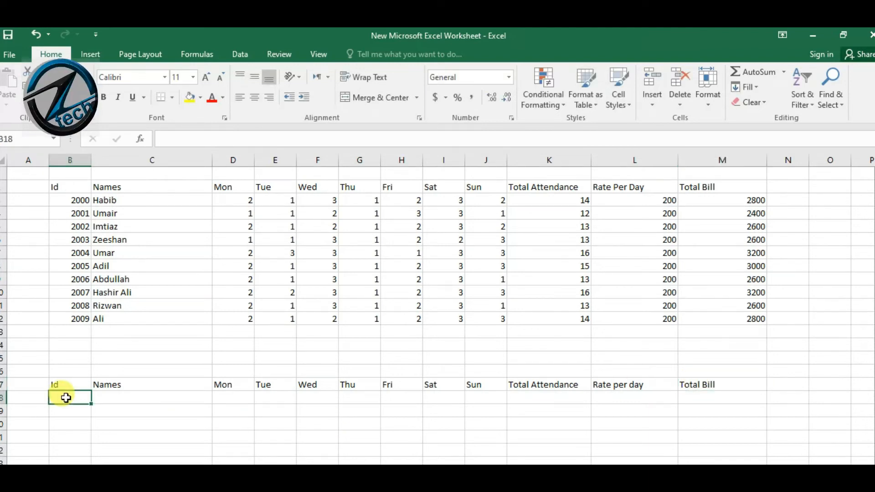
double_click(103, 400)
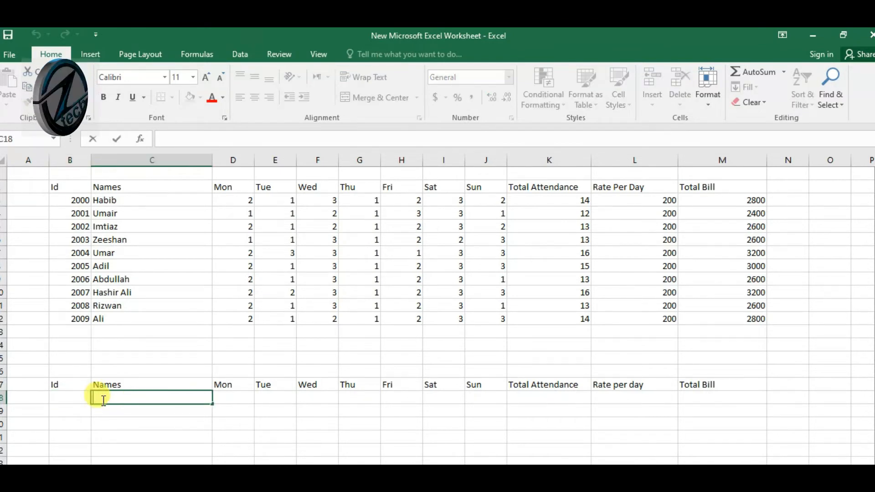
click(140, 139)
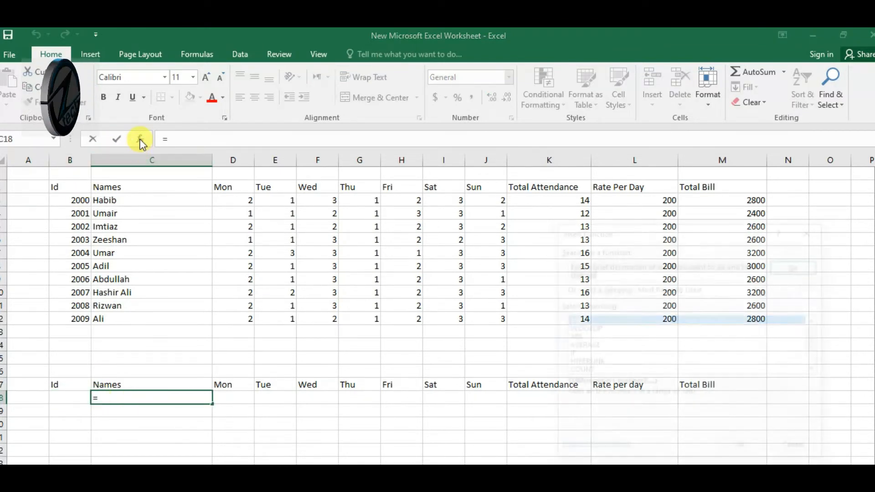
click(592, 328)
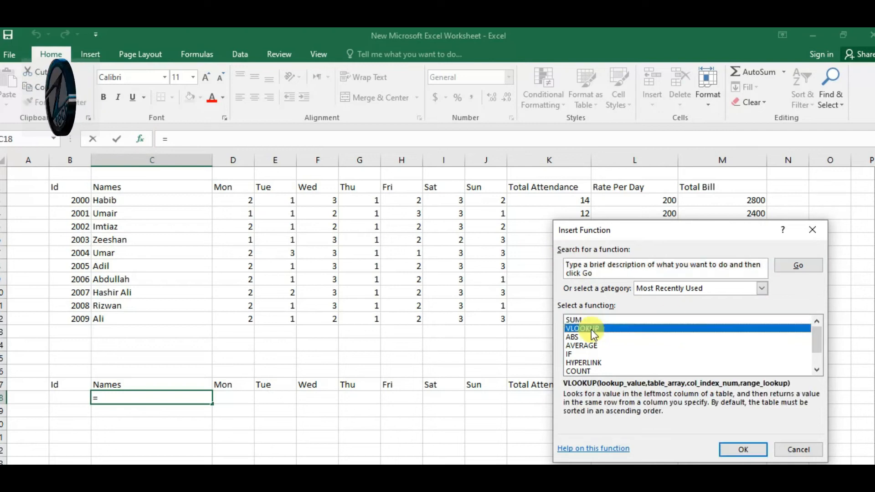
click(742, 450)
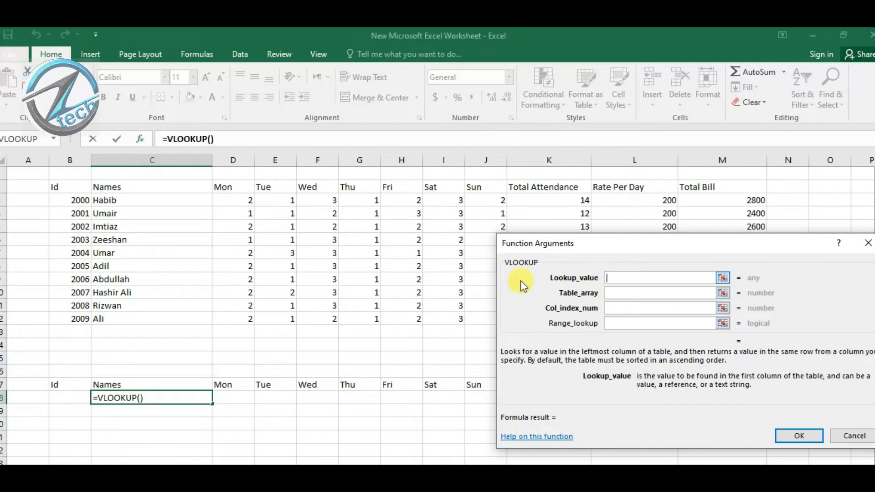
click(62, 398)
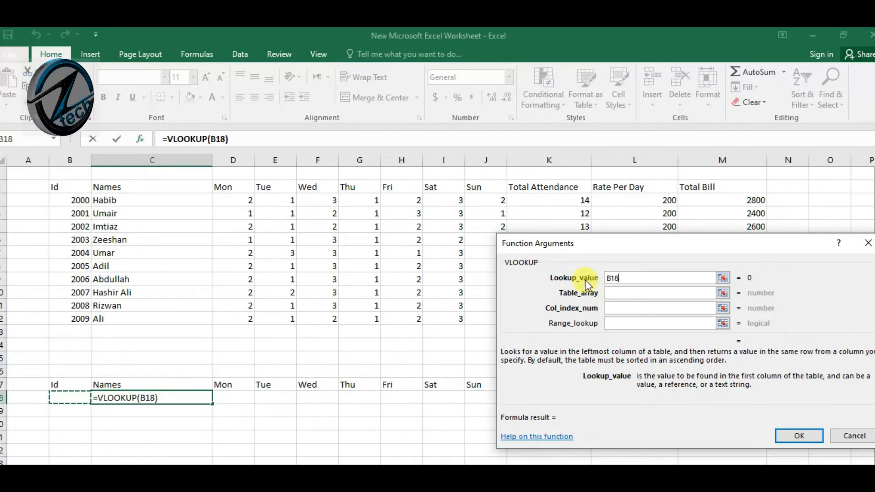
click(638, 293)
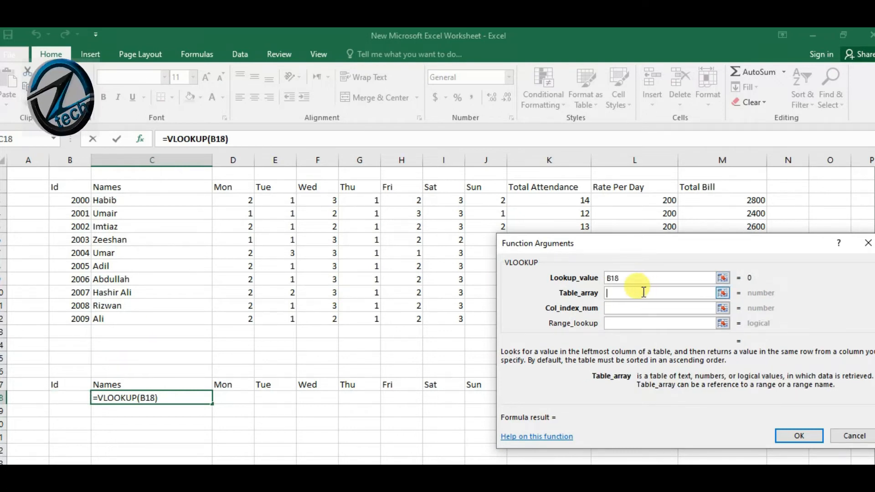
click(53, 186)
drag(53, 186, 757, 320)
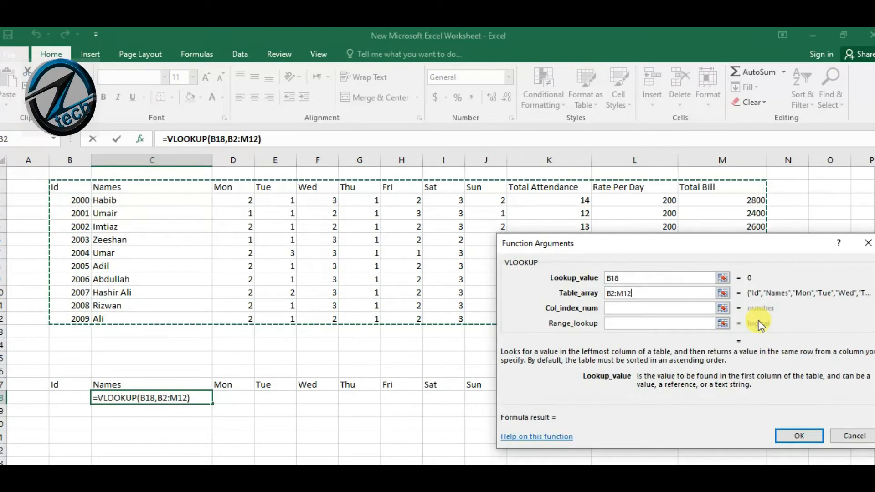
click(629, 307)
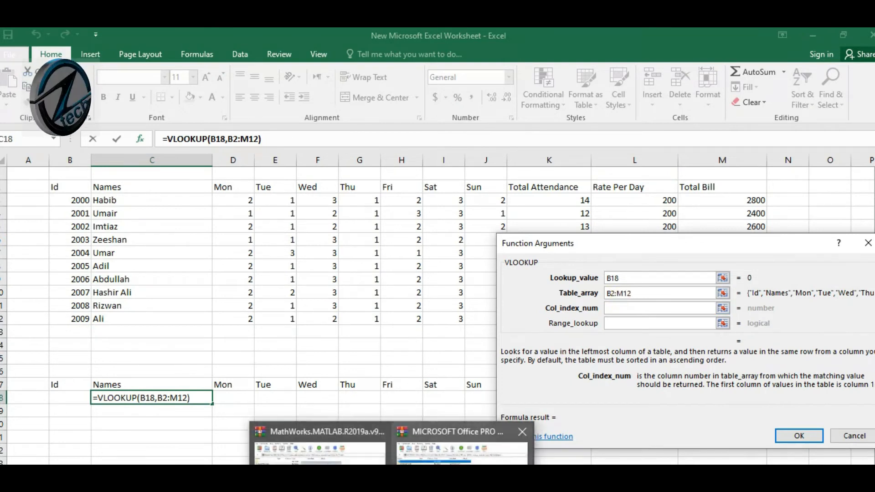
click(370, 490)
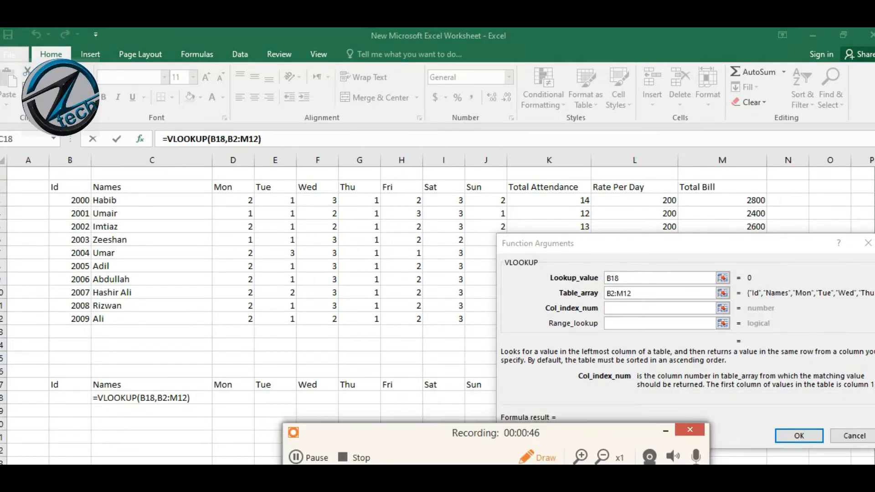
drag(441, 433, 425, 453)
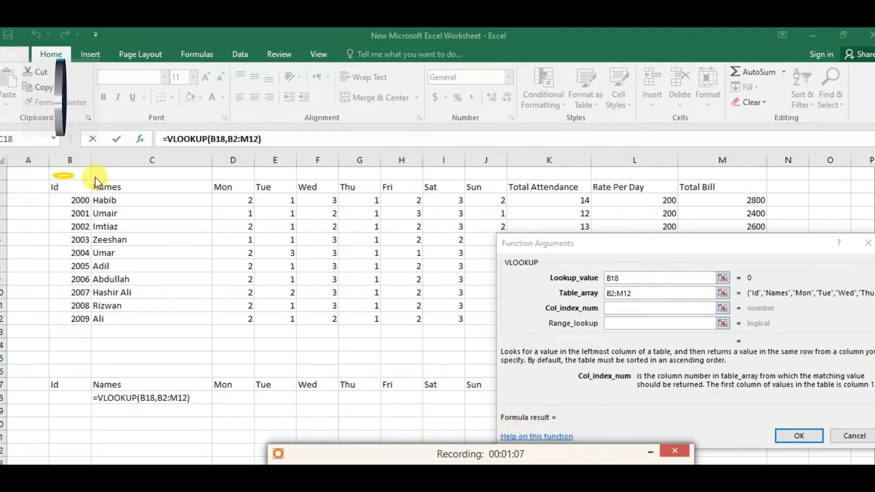
drag(104, 172, 153, 182)
drag(218, 173, 415, 179)
drag(430, 172, 464, 181)
drag(478, 172, 549, 177)
drag(601, 174, 628, 178)
drag(688, 175, 716, 175)
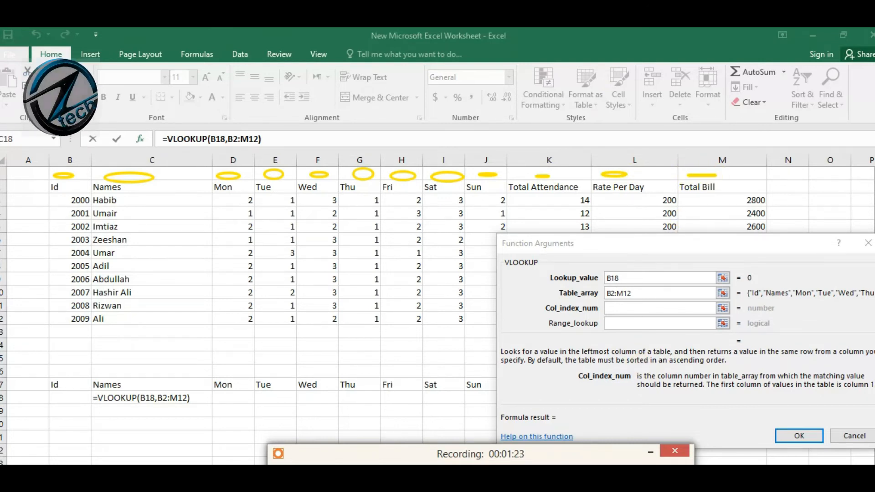
key(Escape)
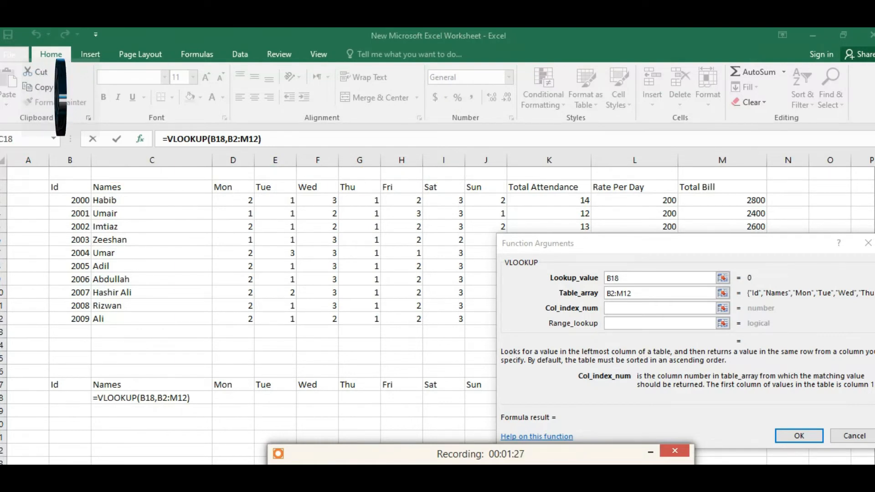
click(650, 452)
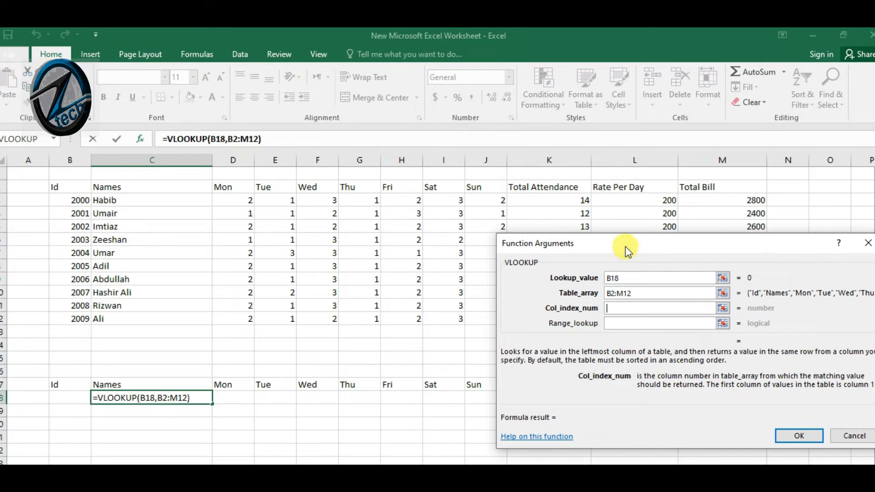
Complete the VLOOKUP in C18 with column index 2 and range lookup 0
drag(625, 246, 644, 209)
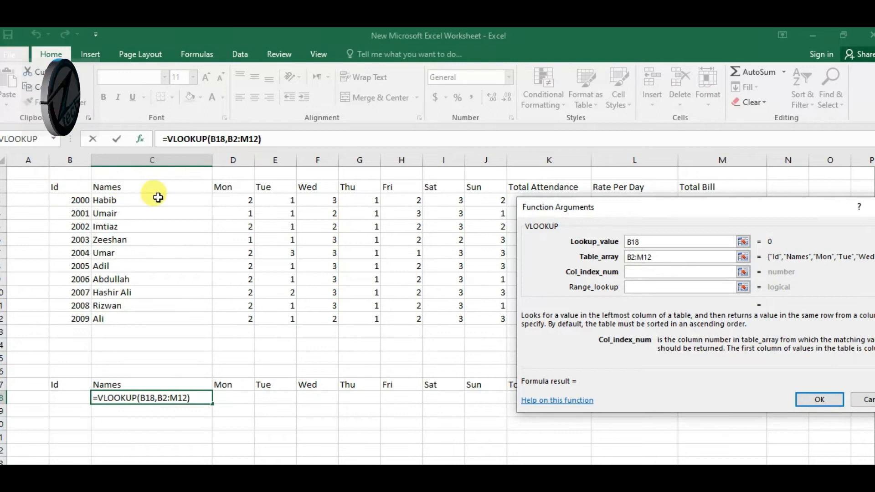
text(2)
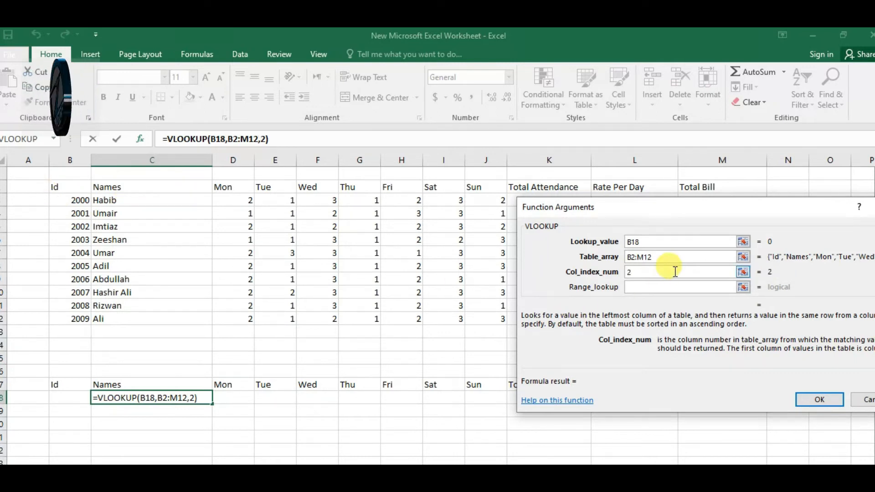
click(661, 287)
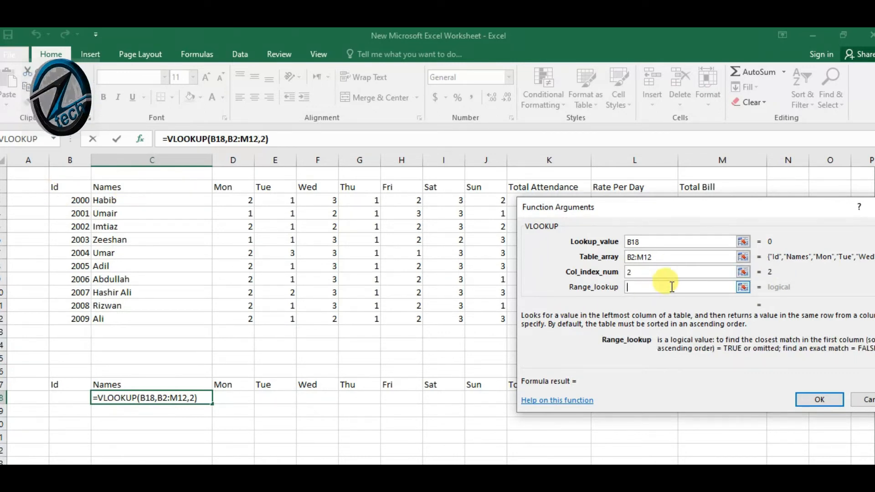
text(0)
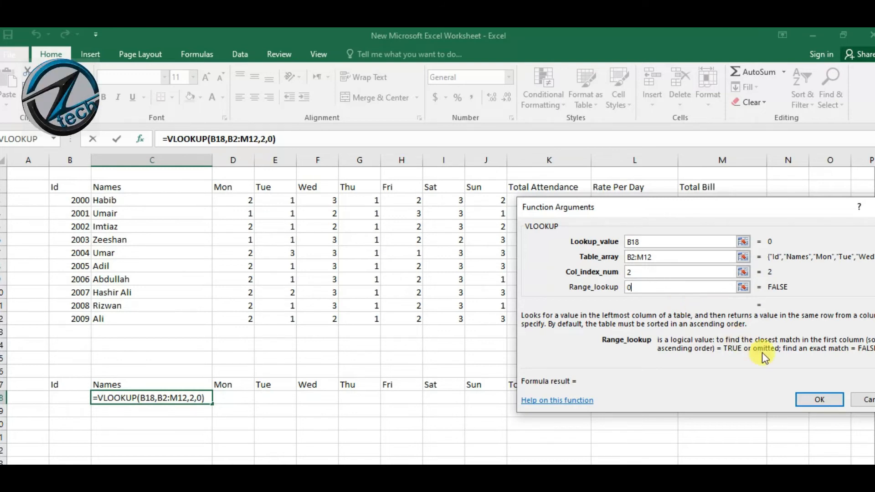
click(829, 400)
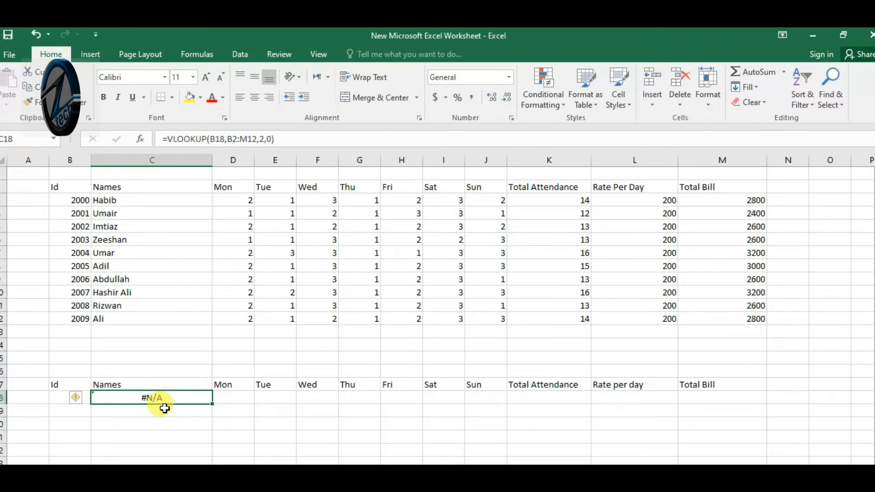
Enter the Id of the first person in the table into B18 as the lookup Id
click(55, 399)
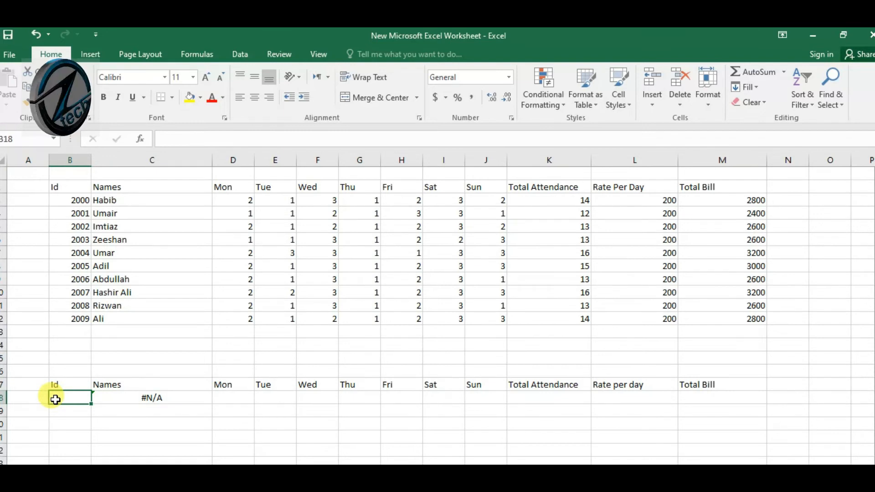
text(2)
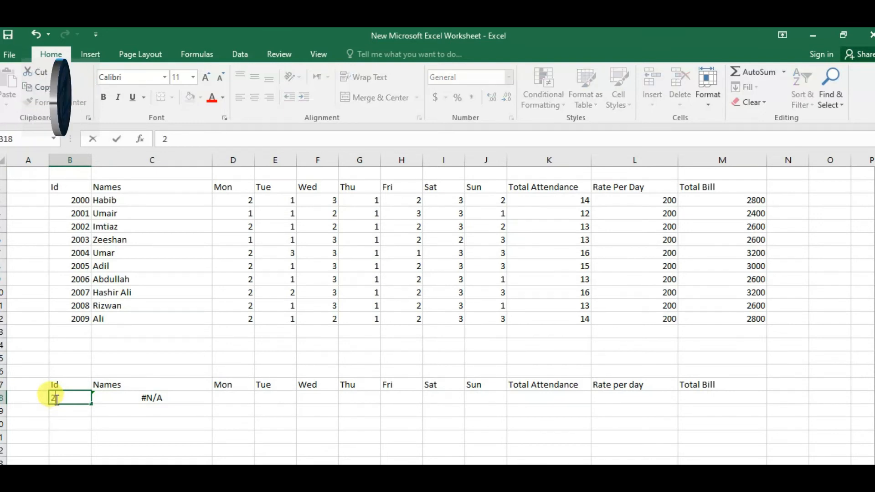
text(000)
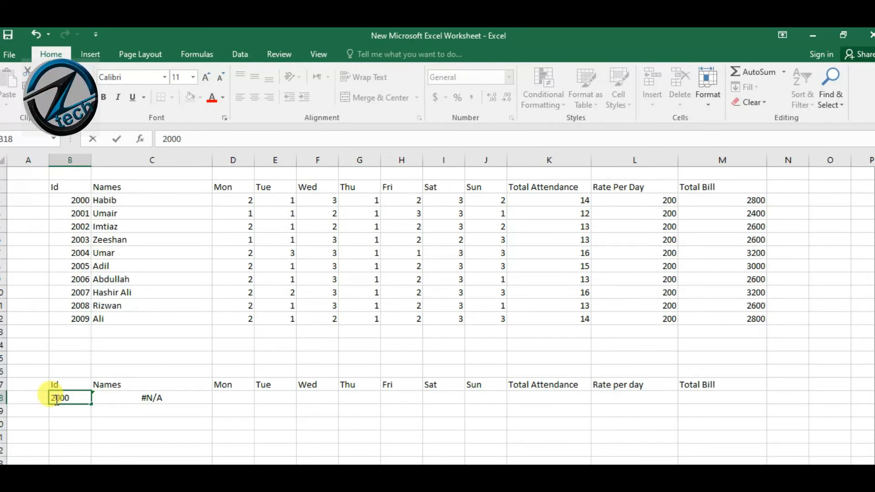
key(Return)
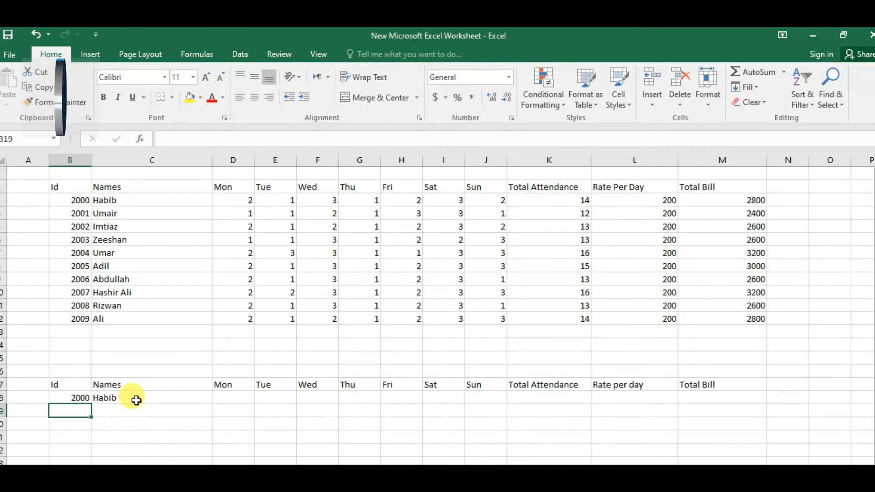
Insert a VLOOKUP in D18 for Mon with lookup value B18, table array B2:M12, column index 3 and range lookup 0
click(236, 395)
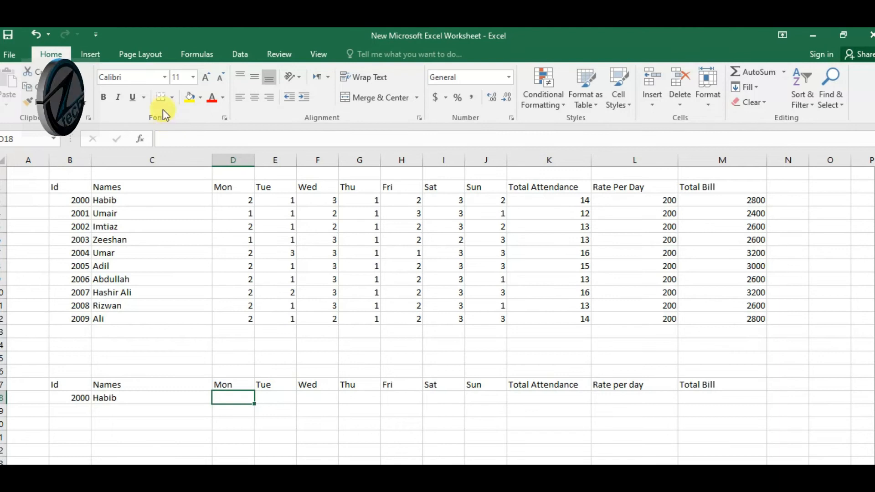
click(139, 139)
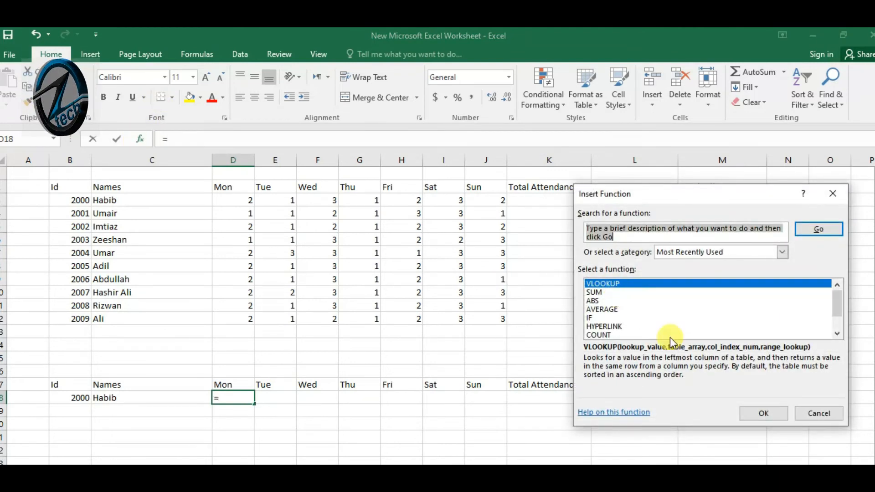
click(754, 411)
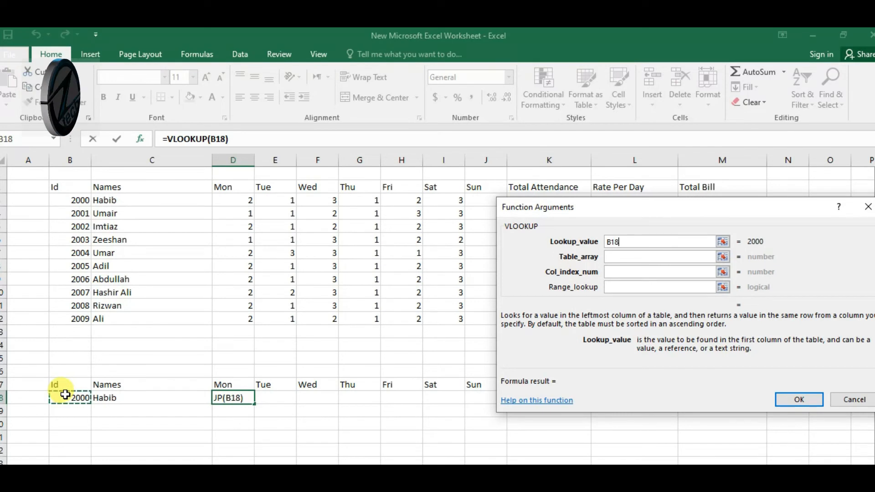
click(624, 257)
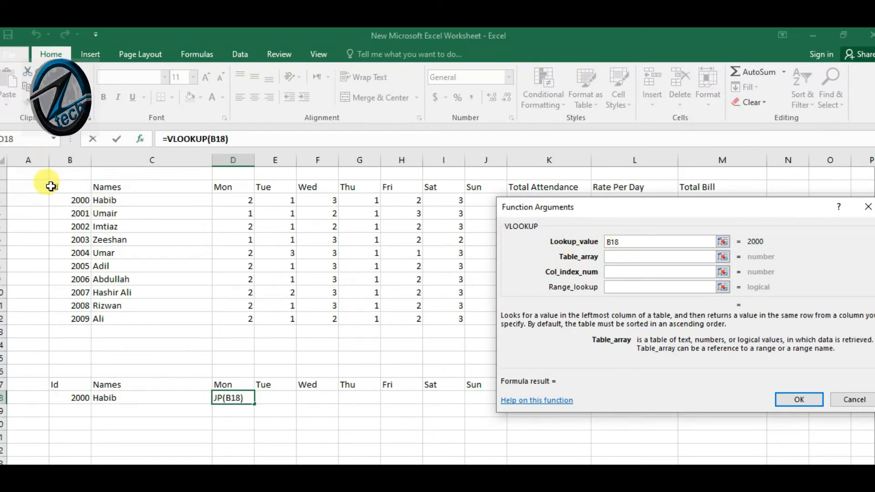
drag(50, 184, 721, 318)
click(608, 272)
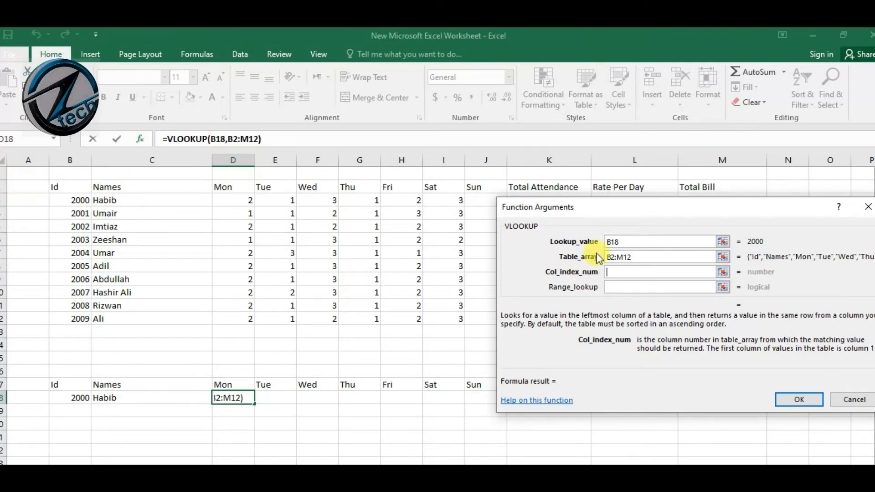
text(3)
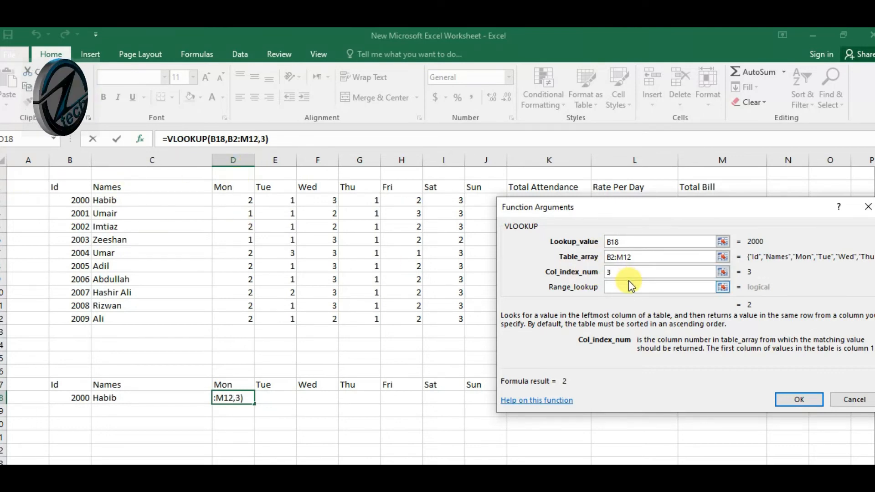
click(629, 285)
text(0)
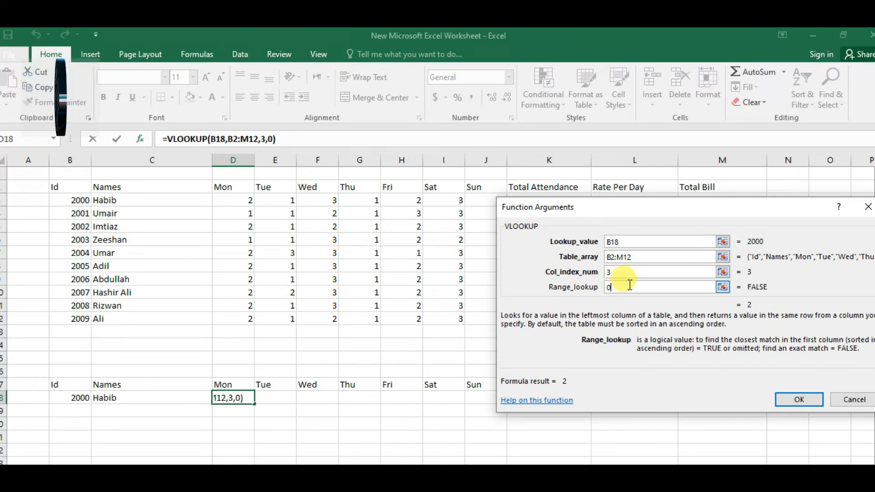
click(798, 399)
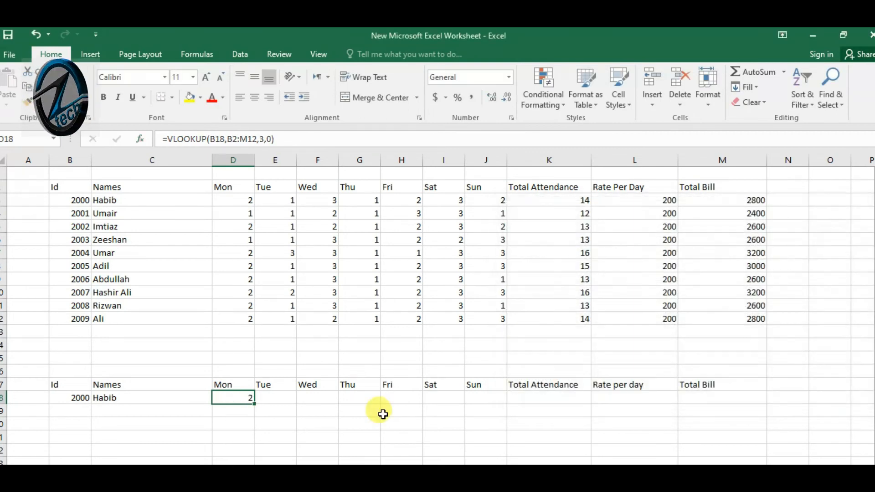
Insert a VLOOKUP in E18 for Tue with lookup value B18, table array B2:M12, column index 4 and range lookup 0
click(289, 401)
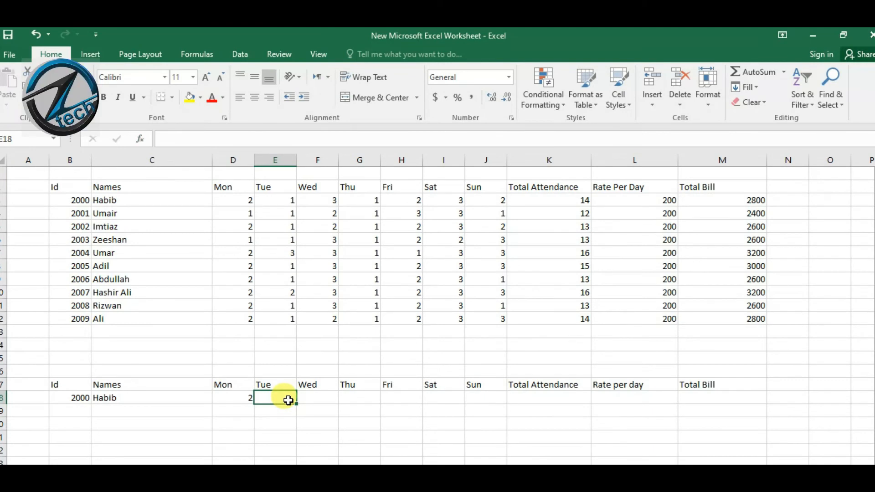
drag(70, 200, 726, 319)
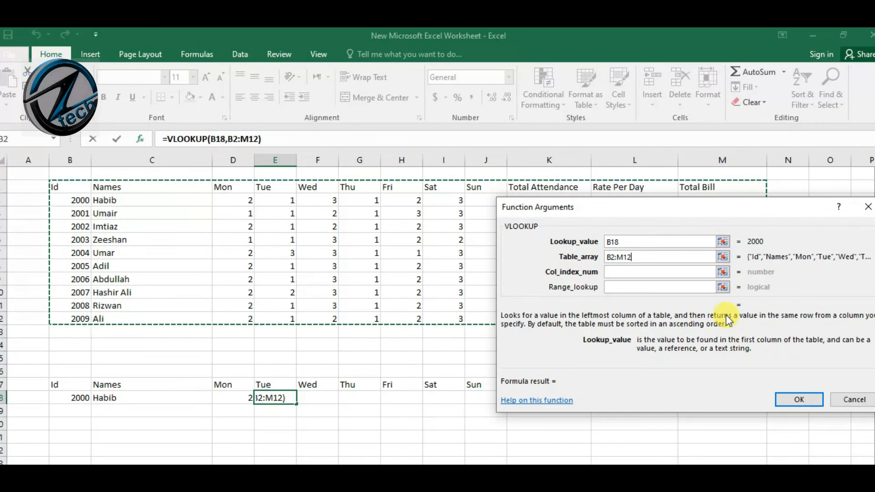
click(627, 272)
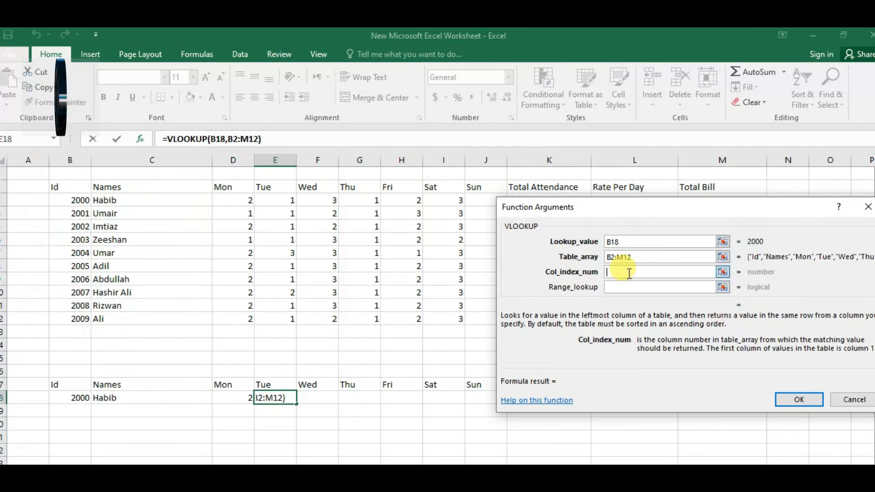
text(4)
key(Tab)
text(0)
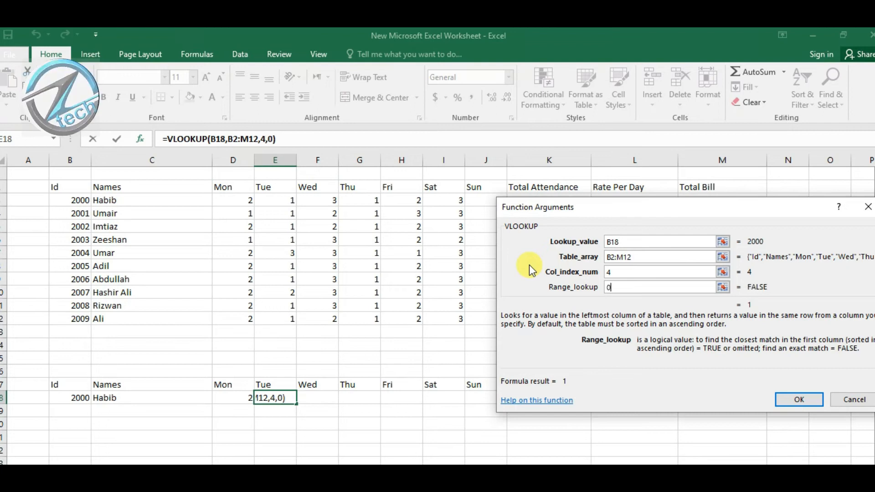
click(799, 399)
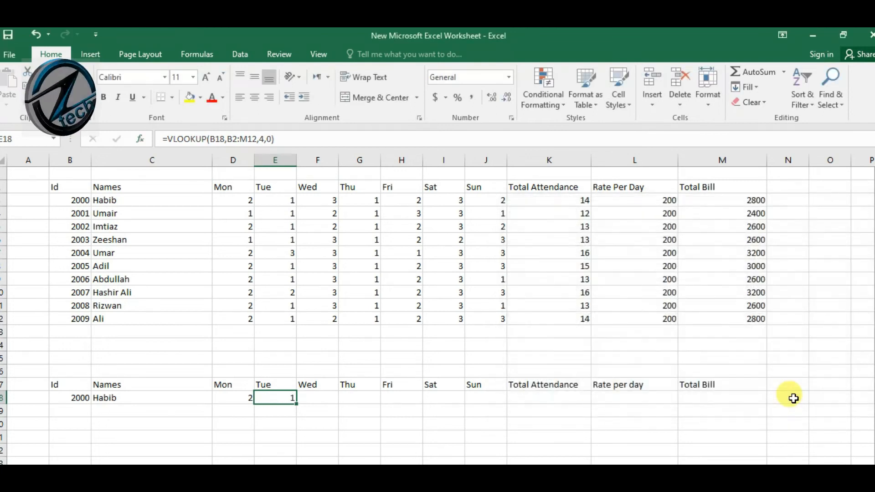
Insert VLOOKUP functions in F18:J18 for Wed through Sun, using B18 as the lookup value
click(319, 397)
click(141, 139)
double_click(642, 282)
text(B18)
key(Tab)
text($B$3:M12)
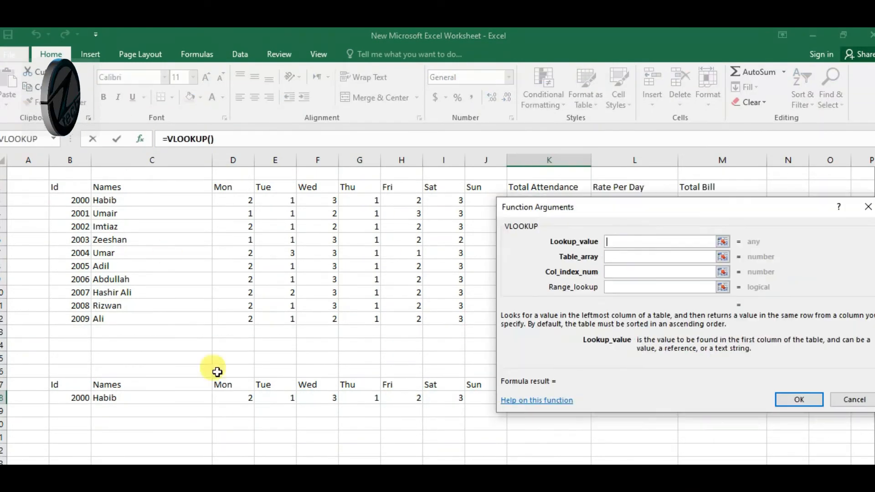
Insert a VLOOKUP in K18 for Total Attendance with lookup value B18, table array B2:M12, column index 10 and range lookup 0
text(B18)
key(Tab)
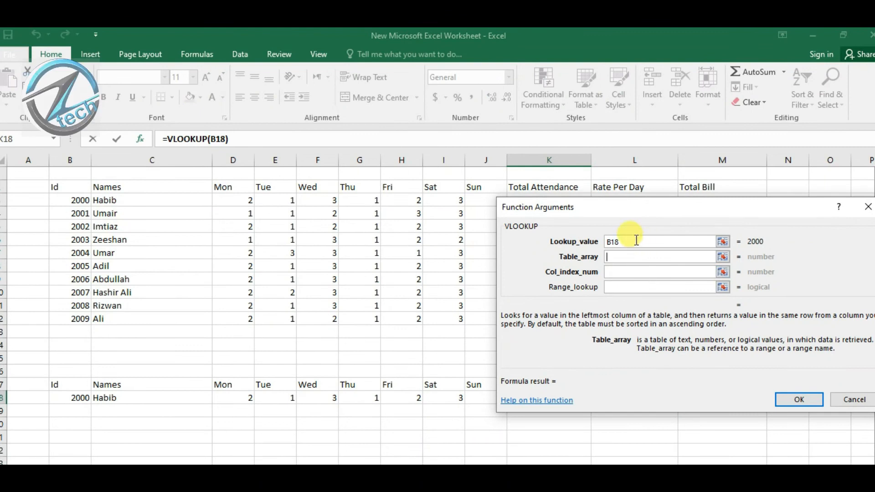
drag(45, 182, 106, 233)
drag(54, 181, 707, 319)
click(628, 271)
text(12)
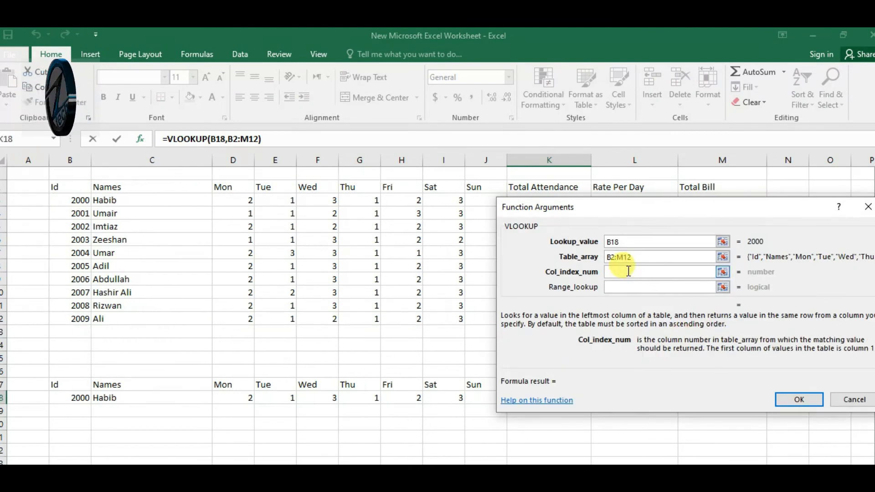
text(0)
key(Tab)
text(0)
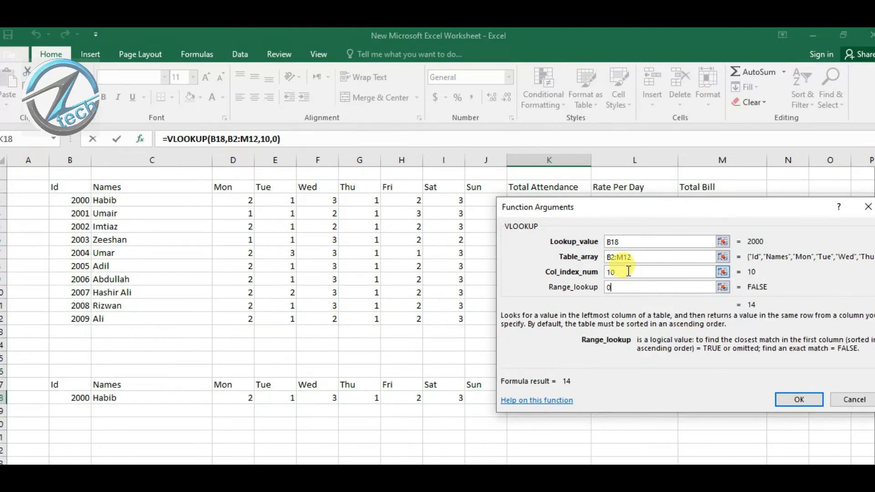
click(814, 400)
Insert a VLOOKUP in L18 for Rate per day with lookup value B18, table array B2:M12, column index 11 and range lookup 0
click(632, 398)
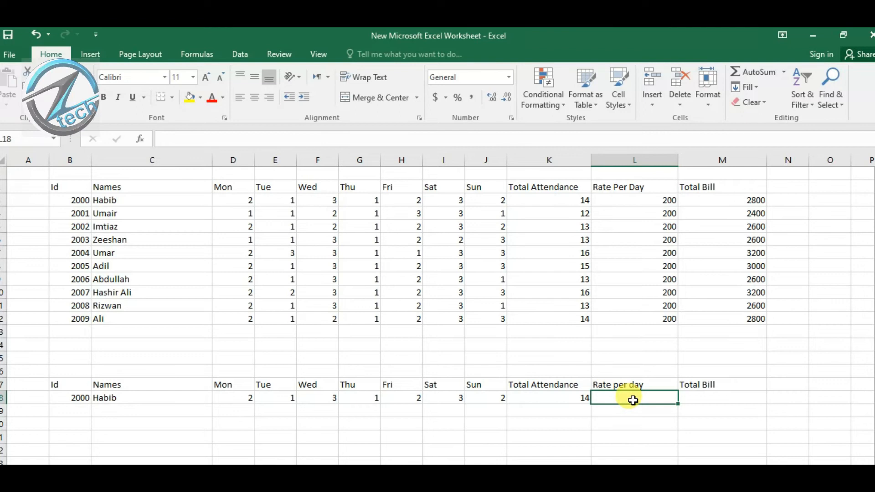
click(141, 139)
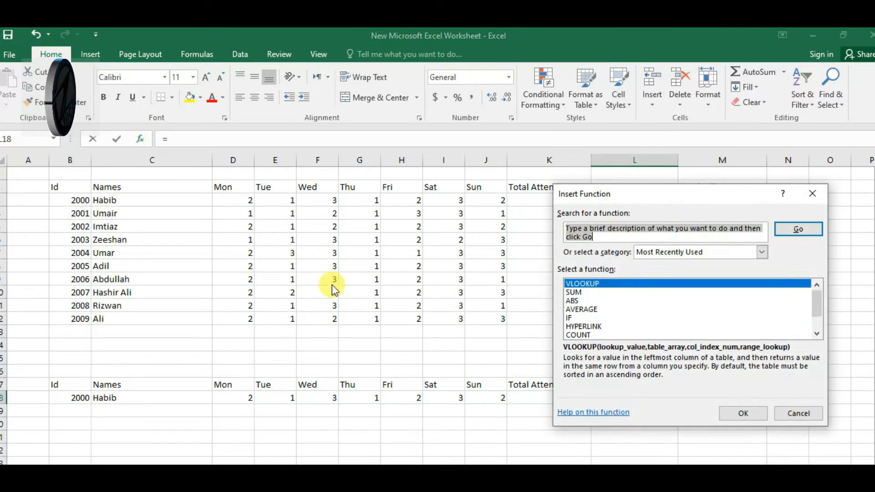
click(737, 416)
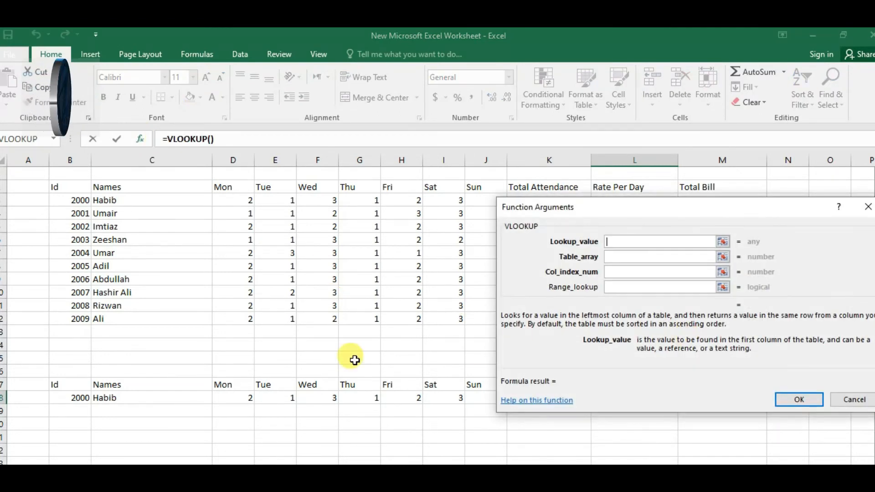
click(73, 398)
click(611, 257)
drag(73, 187, 722, 319)
key(Tab)
text(11)
key(Tab)
text(0)
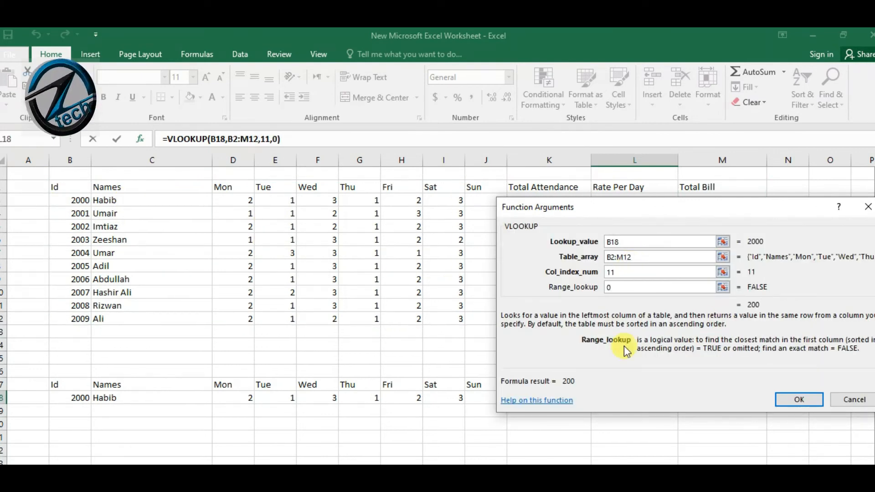
click(798, 400)
Insert a VLOOKUP in M18 for Total Bill with lookup value B18, table array B2:M12, column index 12 and range lookup 0
click(717, 398)
click(139, 139)
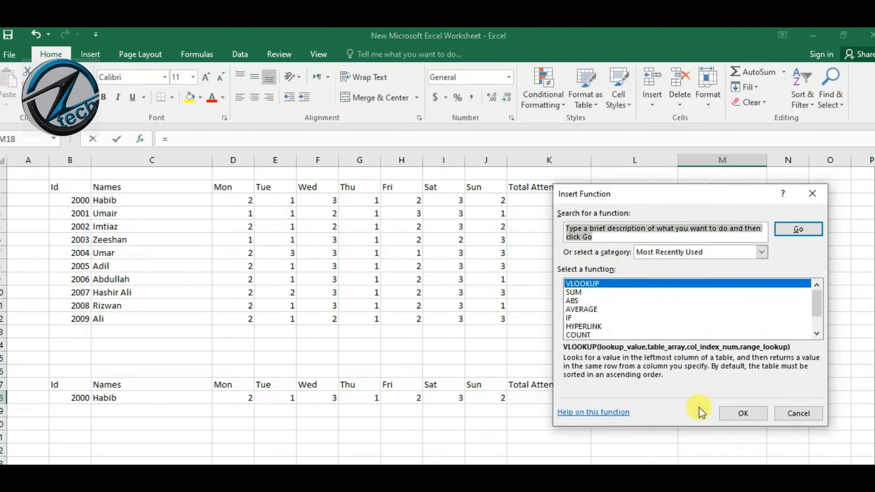
click(743, 413)
click(77, 398)
key(Tab)
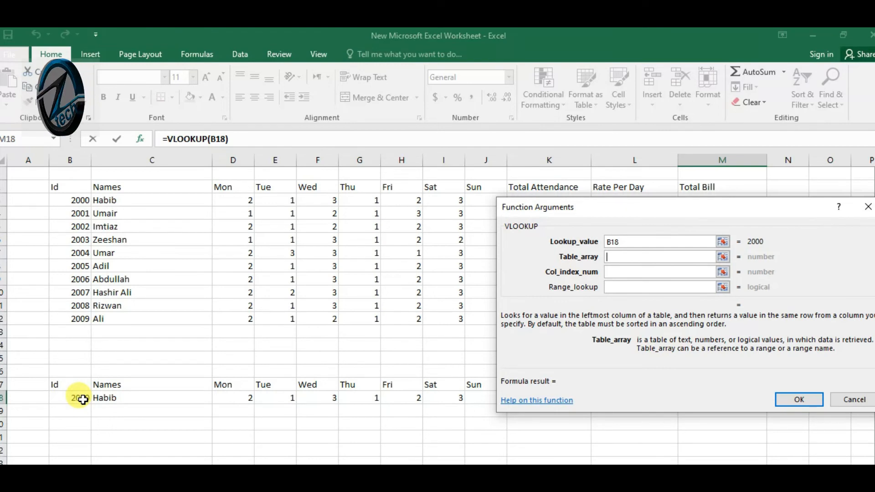
drag(55, 187, 727, 314)
click(623, 273)
text(12)
key(Tab)
text(0)
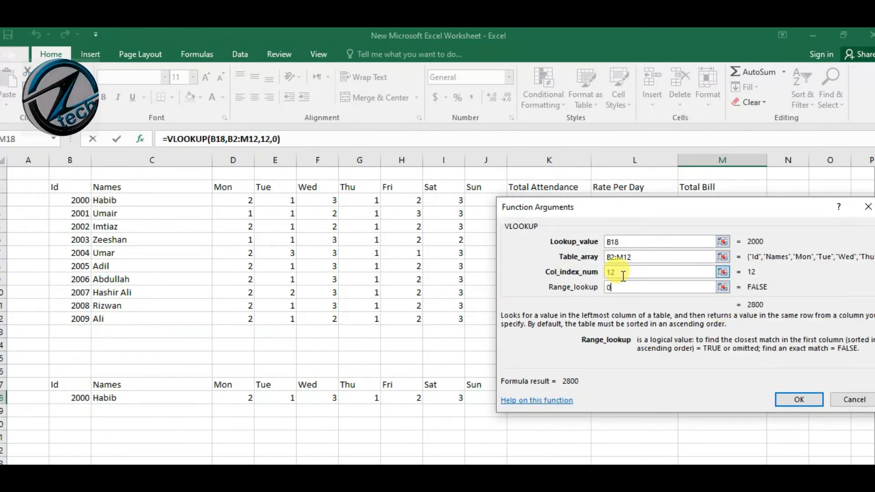
click(783, 395)
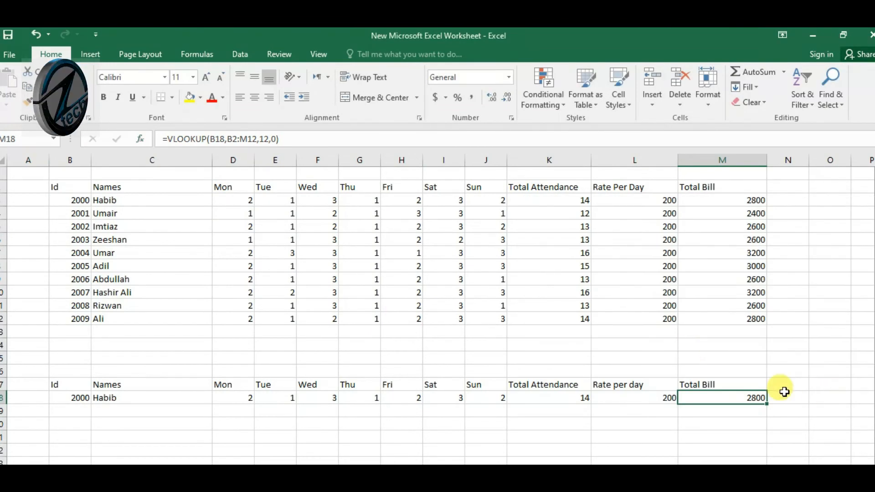
Test the lookup row by changing B18 to the Id of the fourth person in the table and inspect the Total Bill cell
click(66, 399)
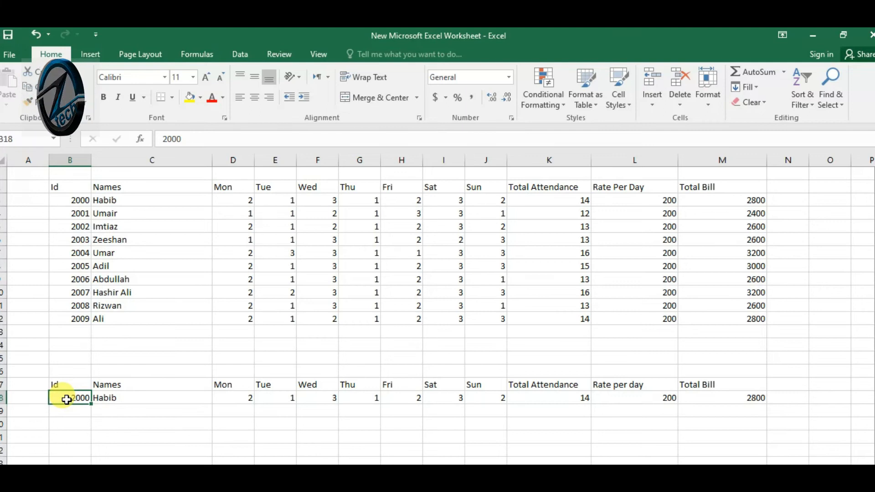
key(F2)
key(BackSpace)
key(BackSpace)
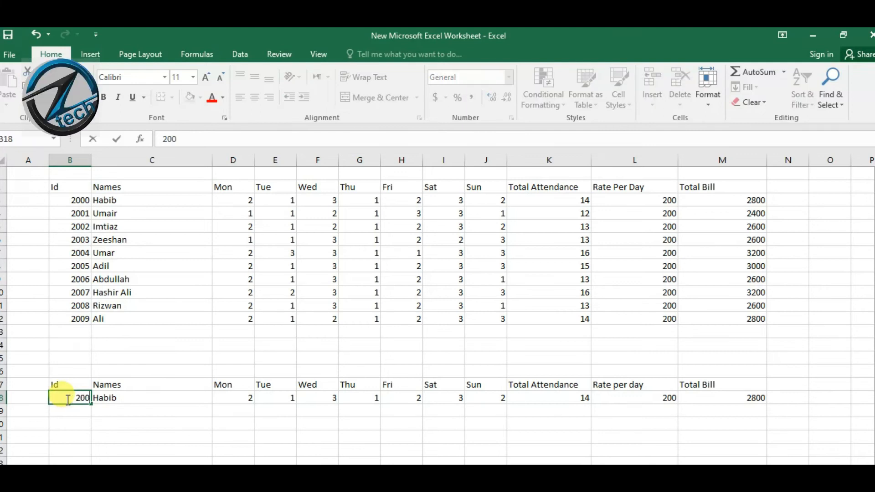
key(Return)
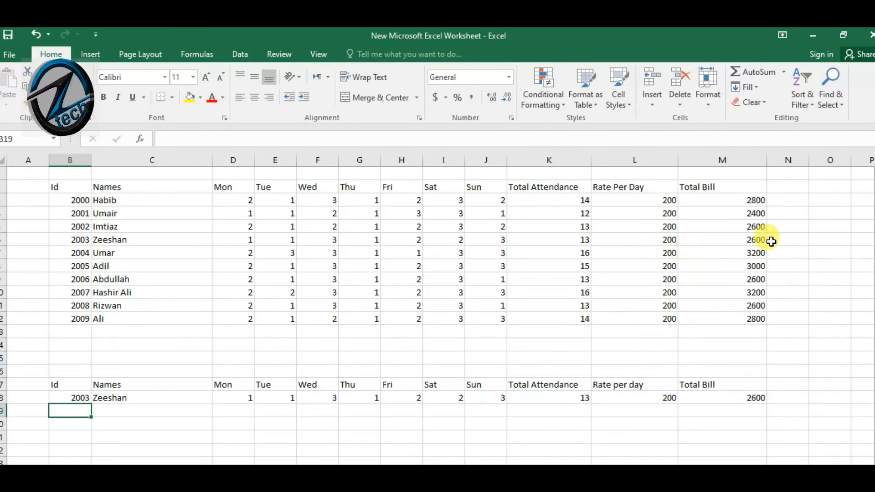
click(757, 395)
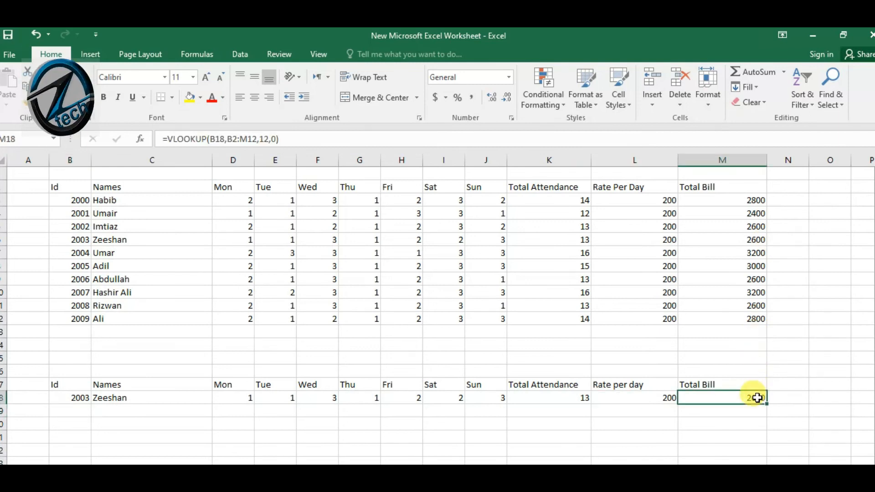
Replace the lookup Id in B18 with the Id of the seventh person in the table
click(73, 395)
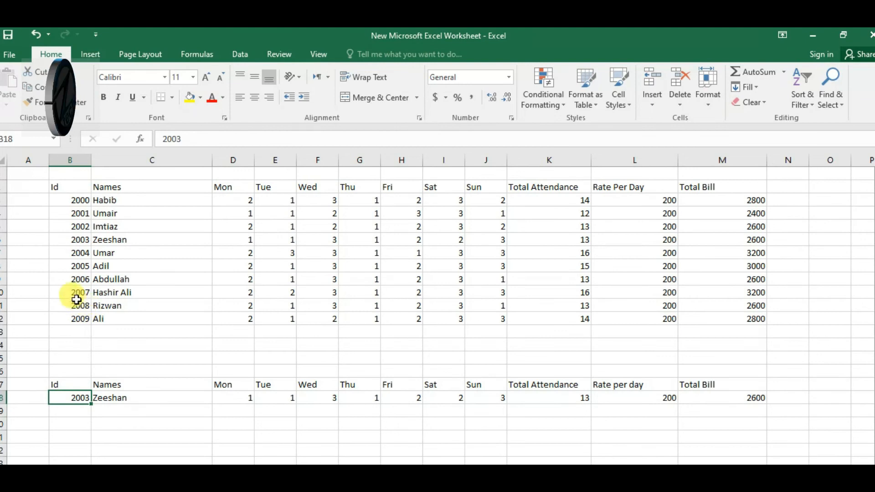
click(77, 279)
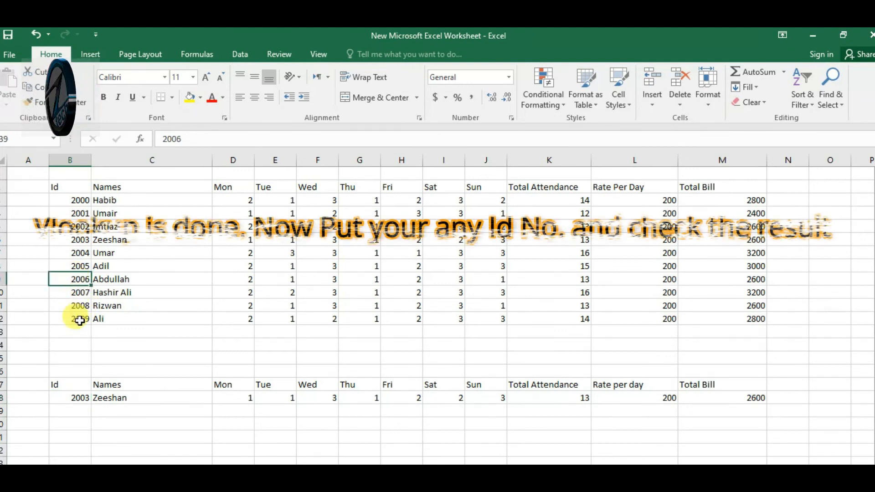
click(75, 397)
text(2)
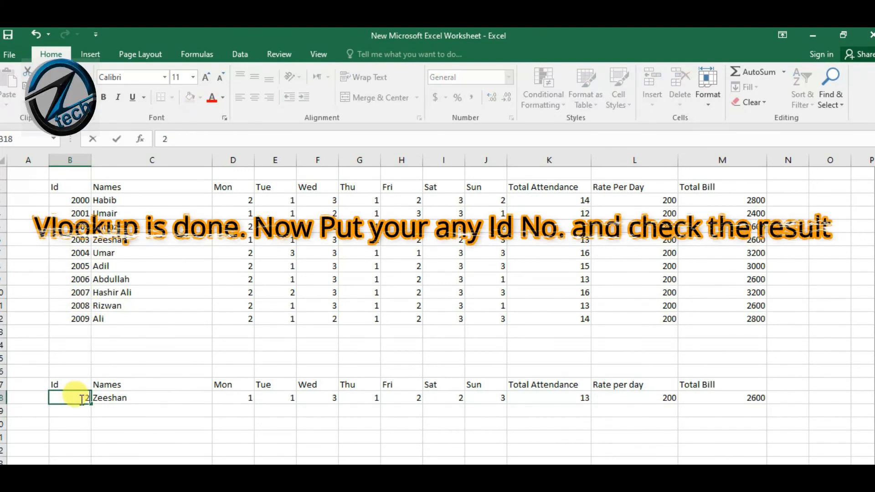
key(Return)
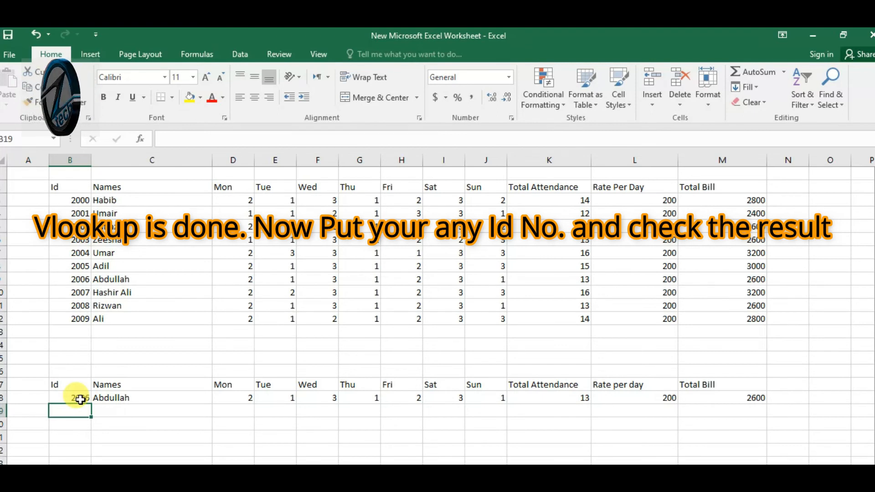
drag(349, 358, 353, 410)
click(405, 410)
click(643, 423)
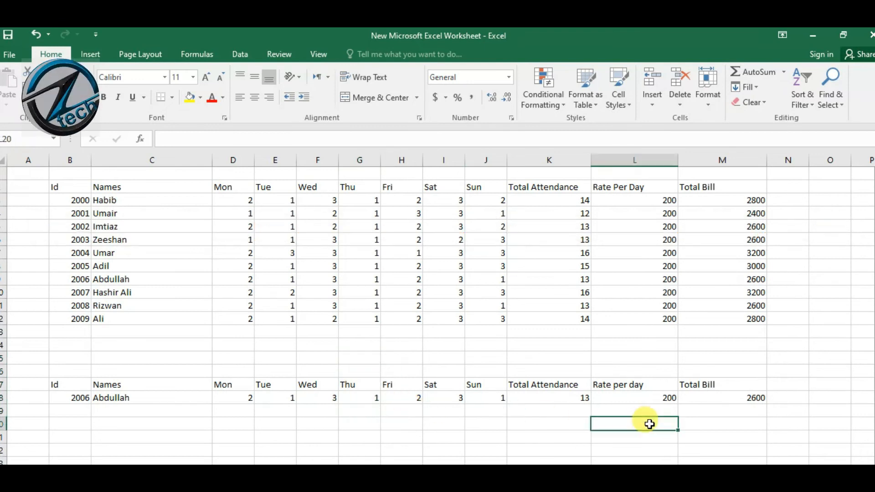
click(814, 403)
click(795, 367)
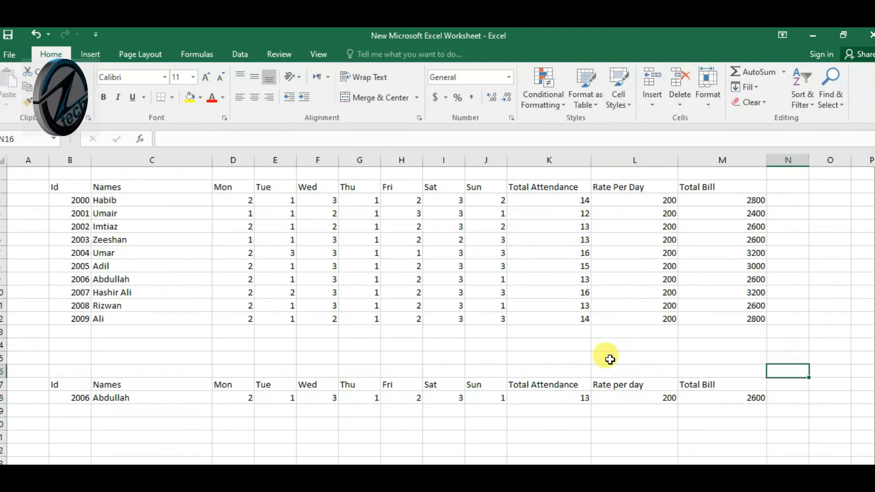
click(607, 356)
click(513, 356)
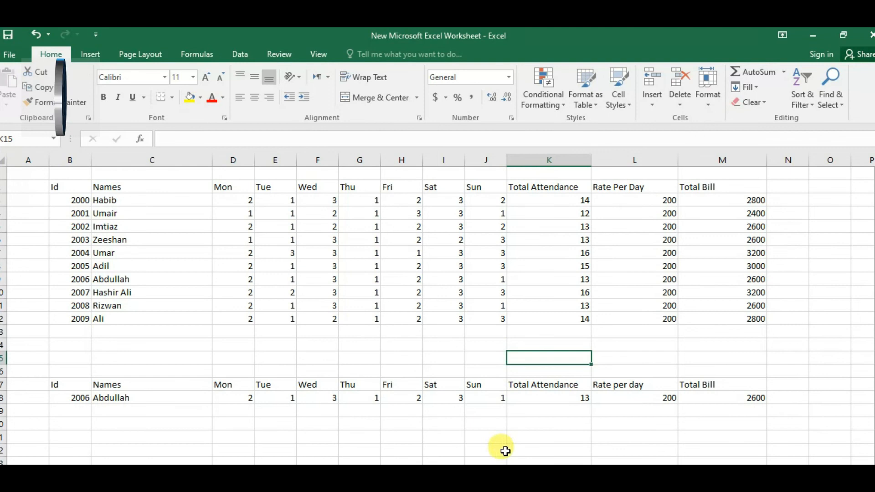
click(703, 490)
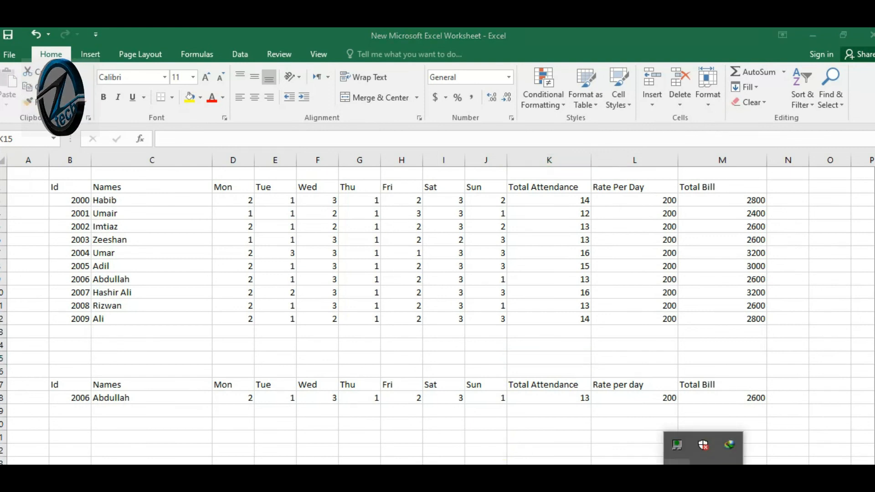
click(677, 445)
click(457, 427)
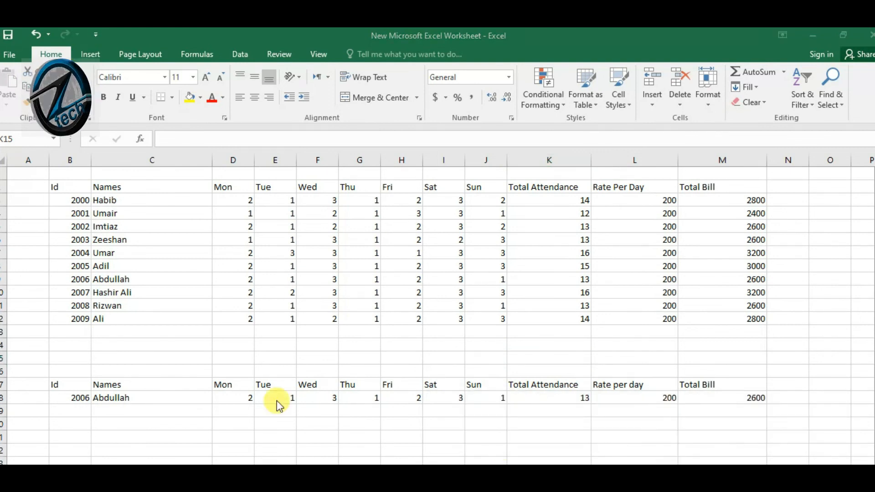
click(54, 382)
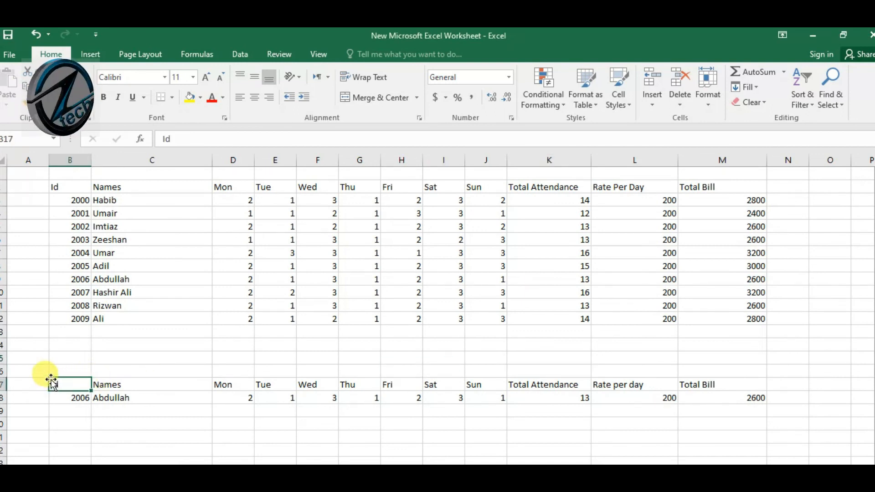
drag(51, 371, 756, 400)
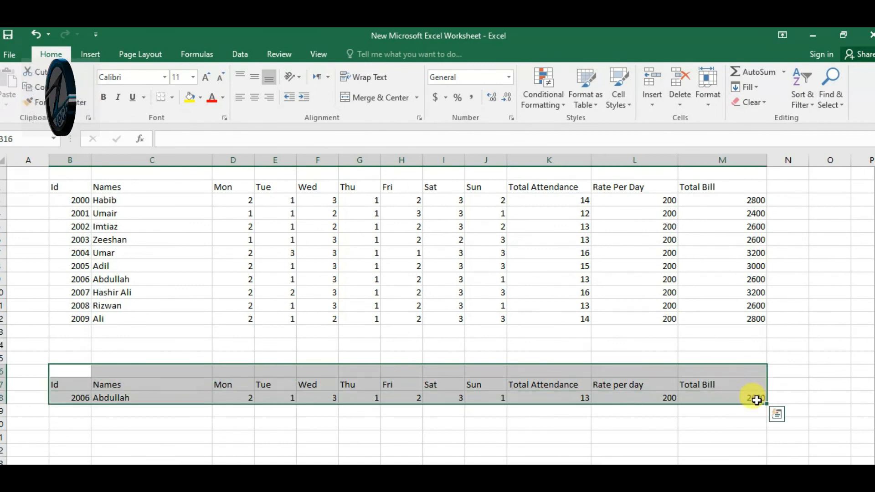
drag(233, 187, 150, 175)
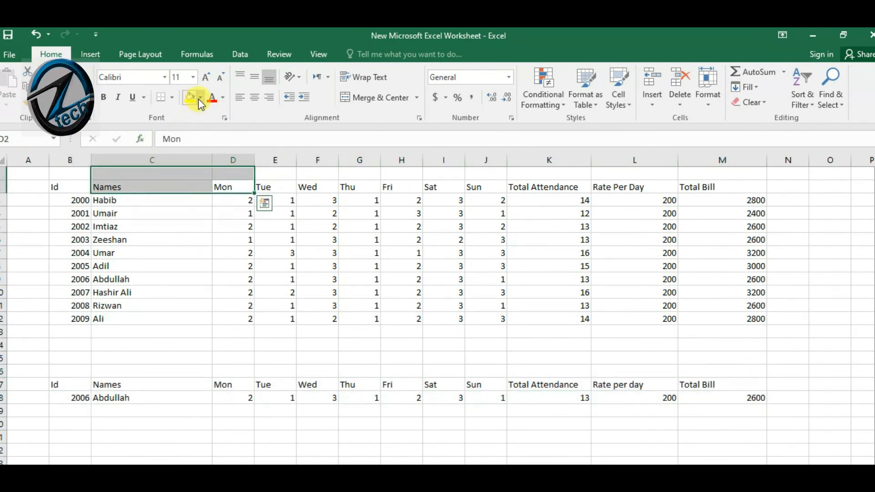
click(201, 99)
click(158, 378)
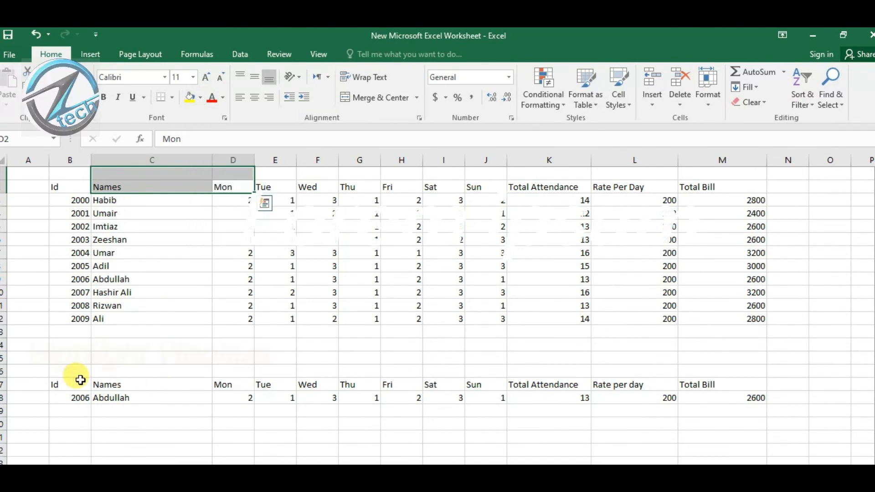
Fill the lookup block B17:M19 with yellow and give its text a near-black theme font colour
click(55, 374)
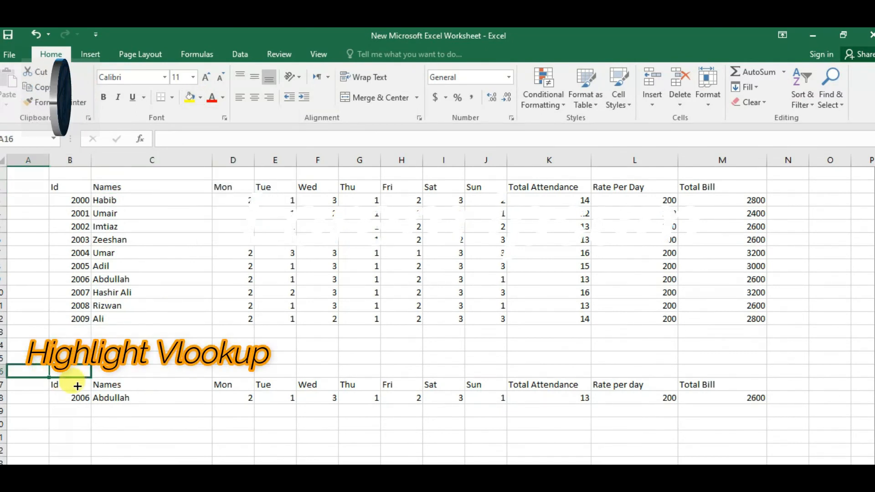
click(96, 412)
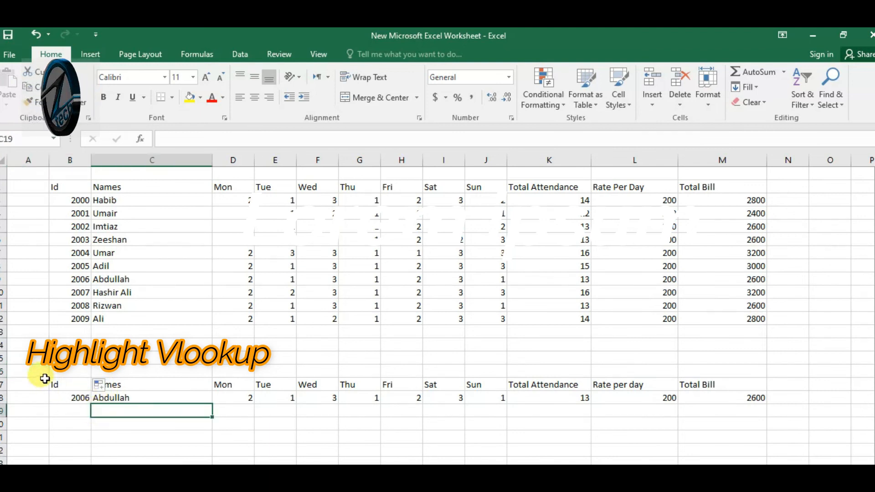
drag(50, 379, 735, 406)
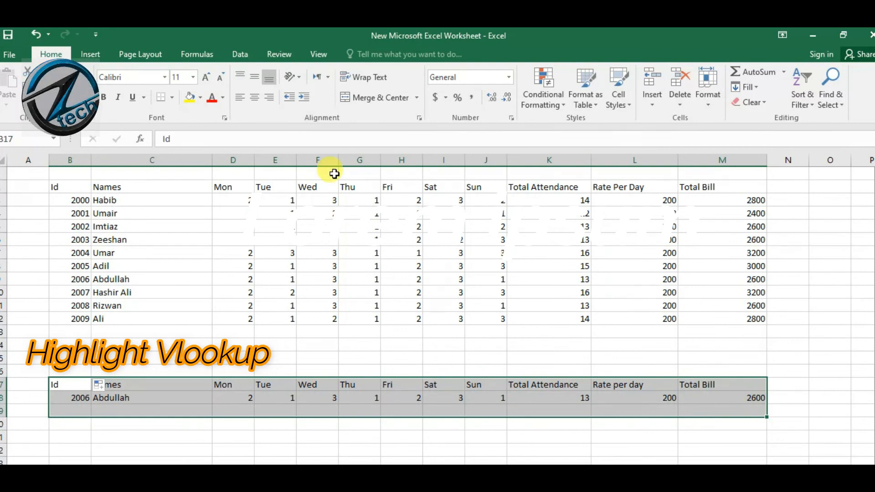
click(201, 98)
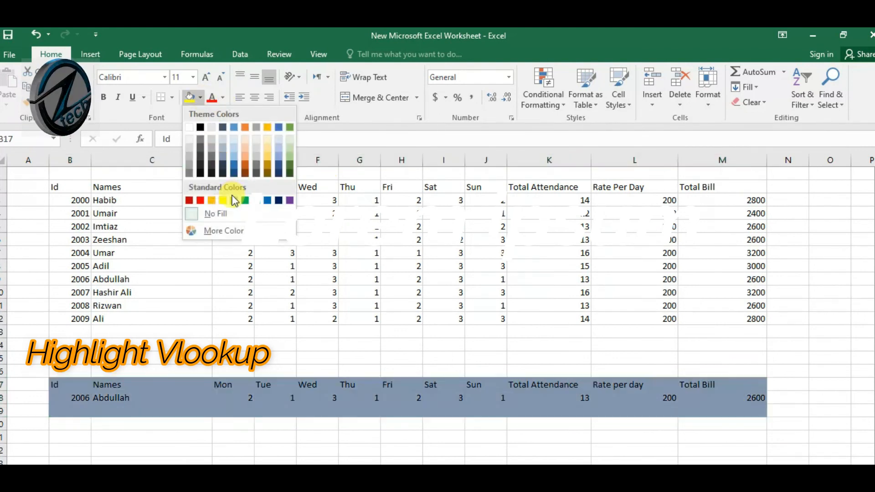
click(223, 197)
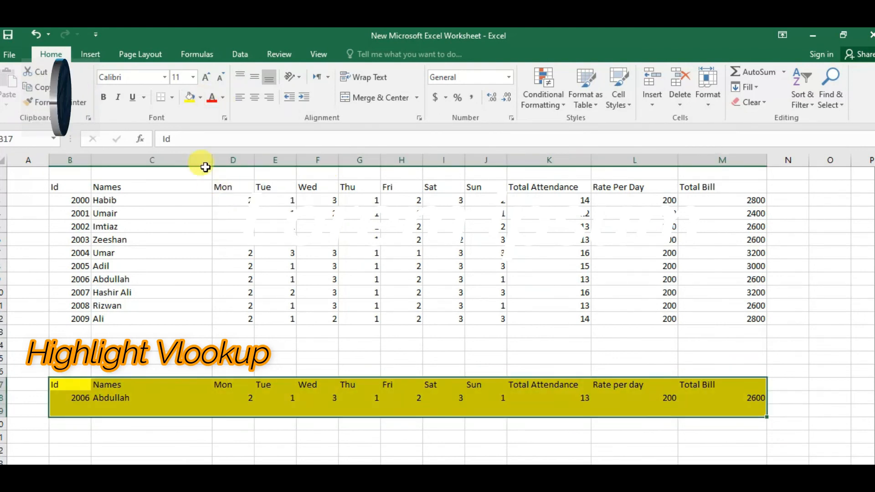
click(223, 98)
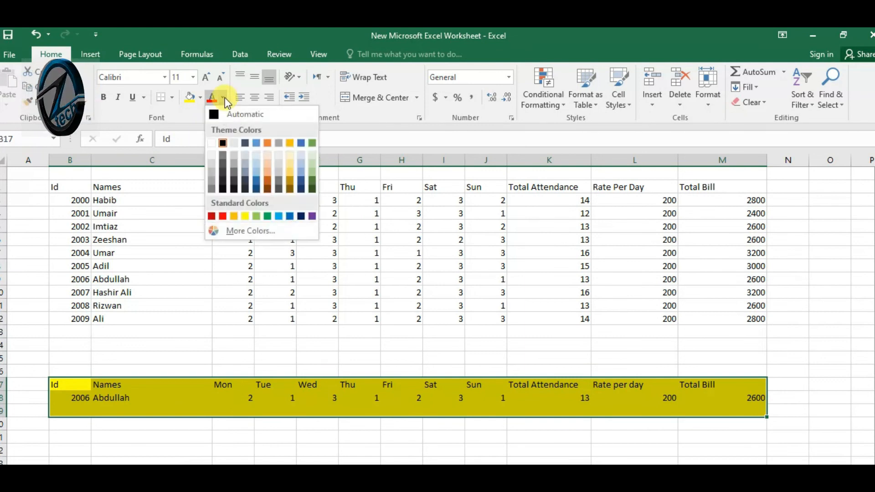
click(233, 188)
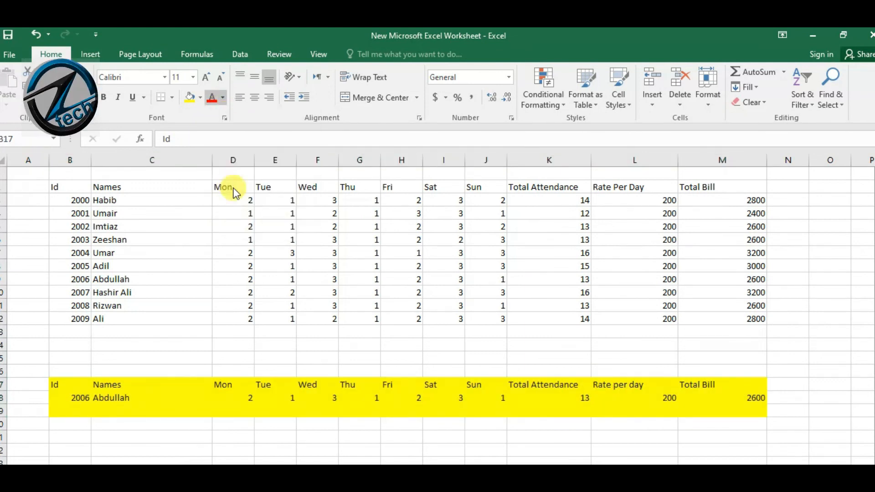
Enlarge the text of the lookup block B17:M19 to font size 18
click(207, 78)
click(206, 79)
click(206, 78)
click(207, 79)
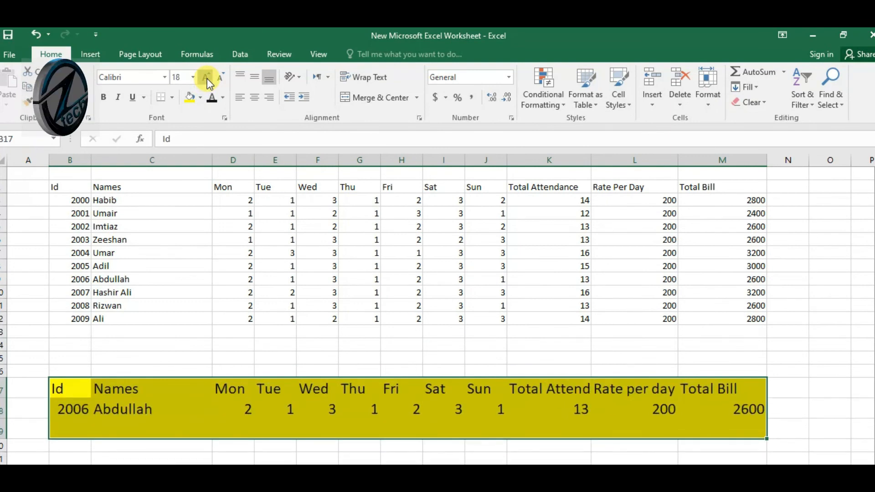
click(207, 78)
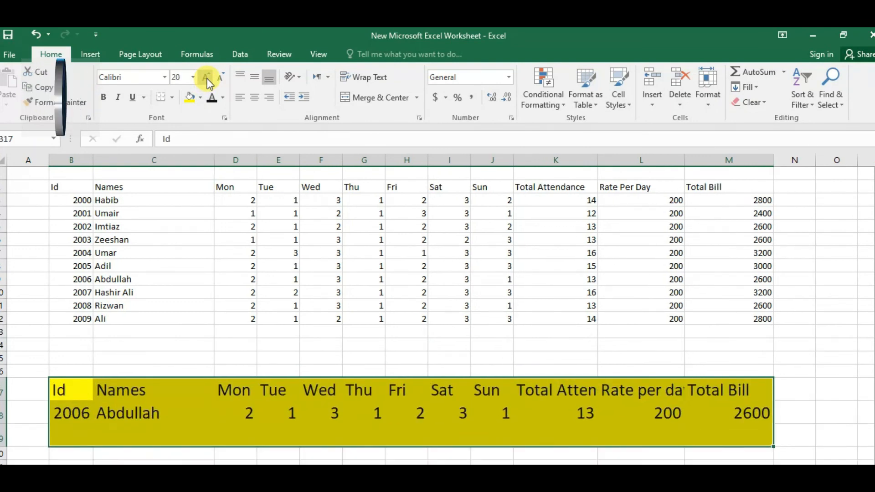
click(220, 76)
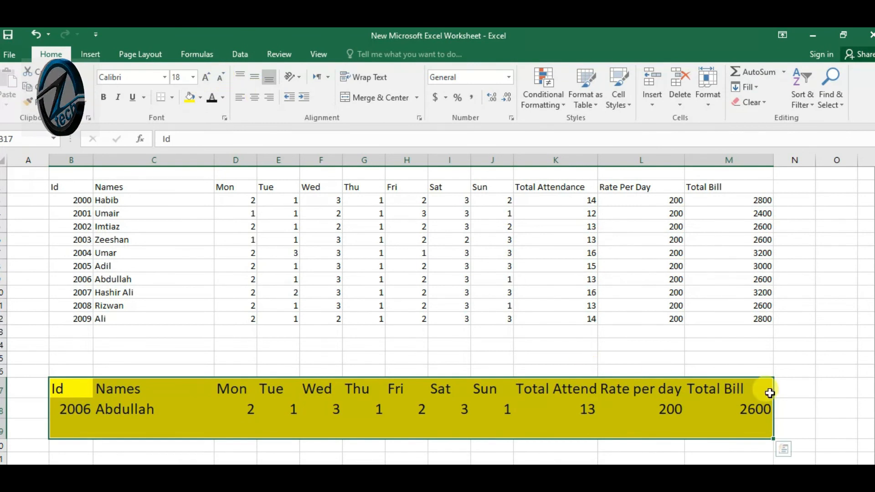
click(795, 372)
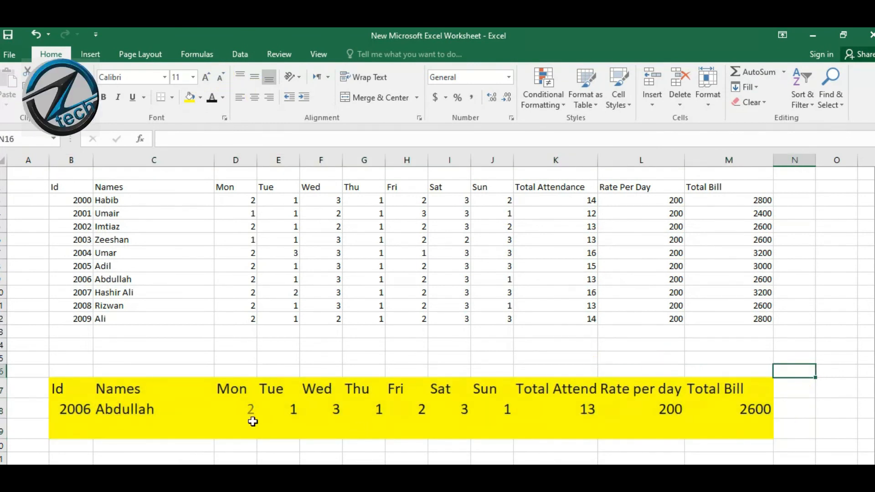
Replace the lookup Id in B18 with the Id of the third person in the table
click(80, 414)
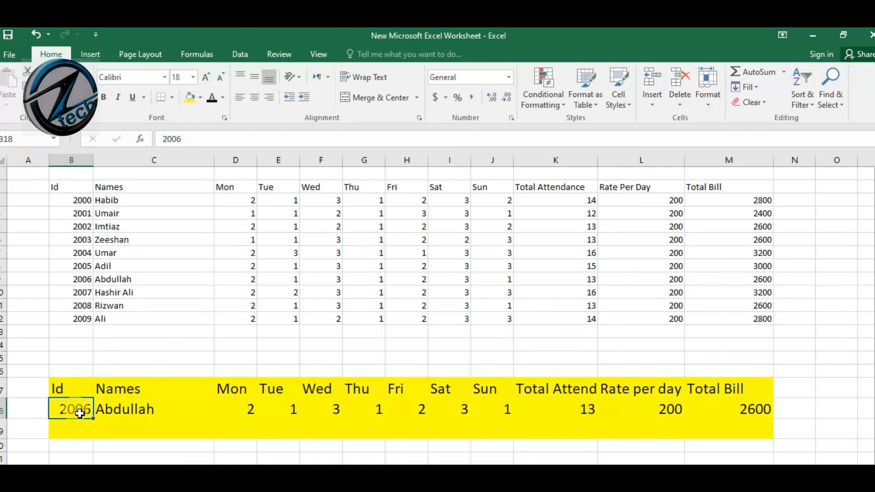
text(2)
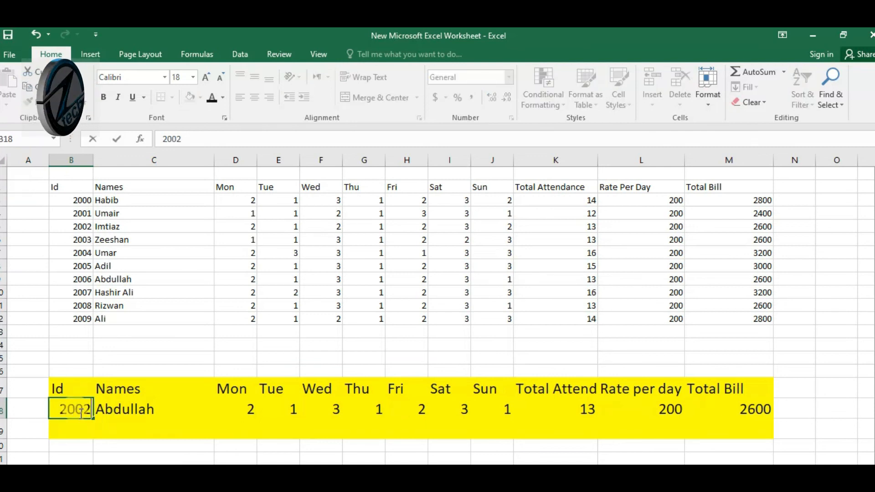
key(Return)
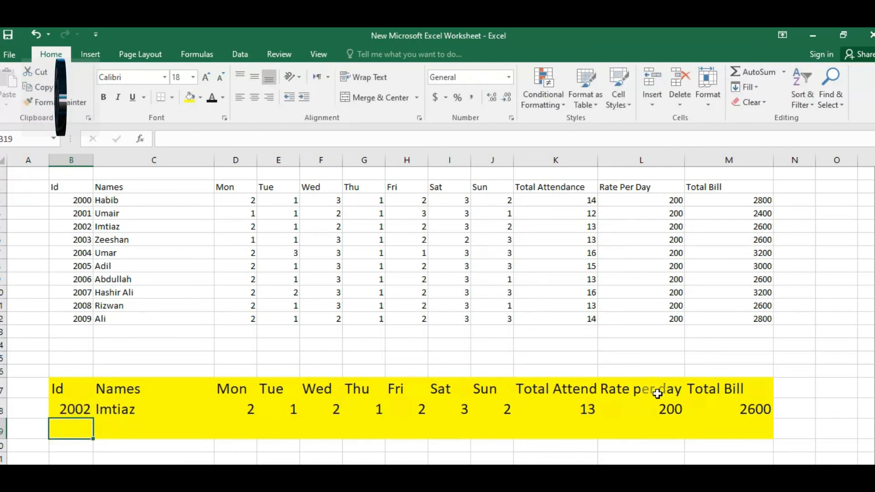
click(810, 433)
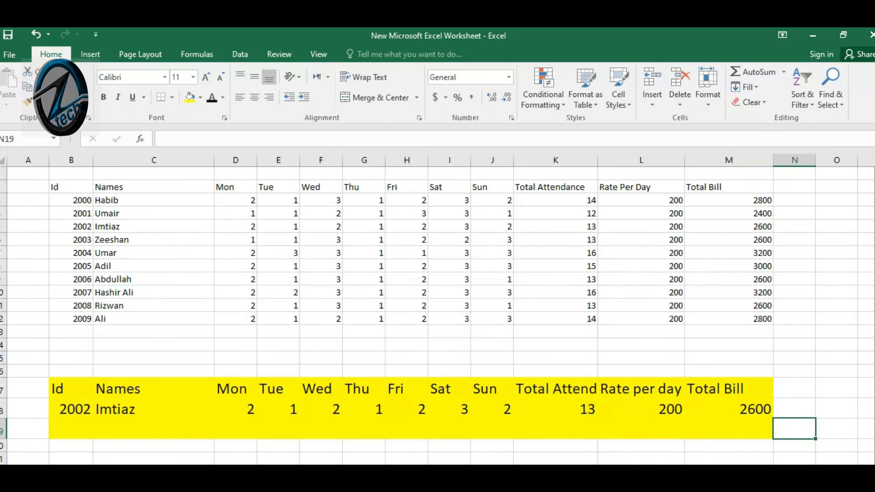